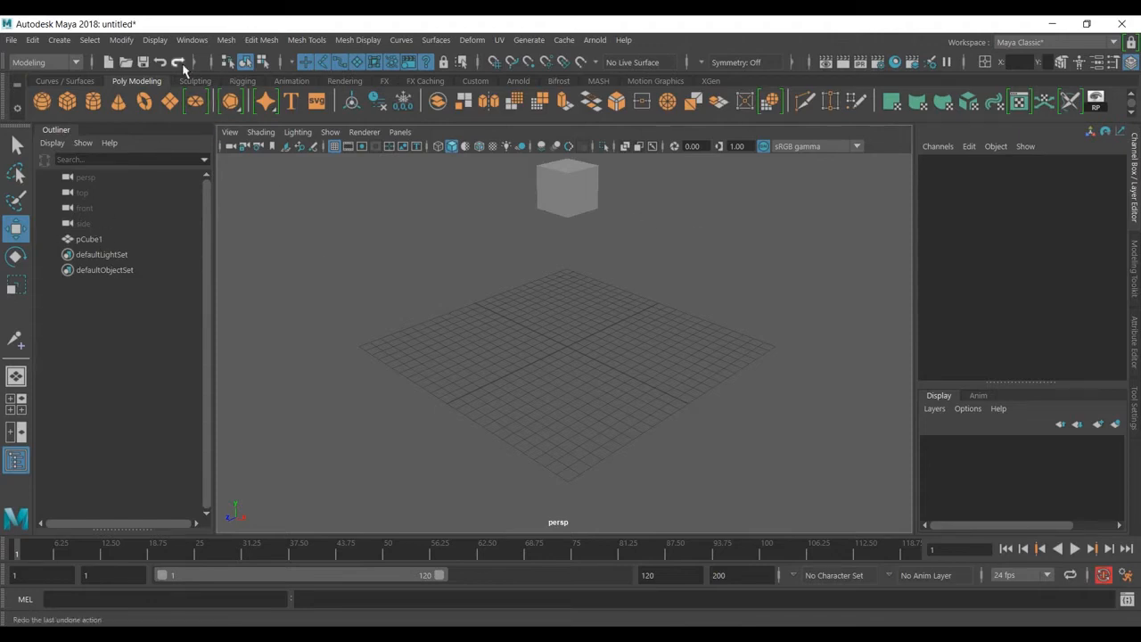
Step: Switch both the shelf and the menu set to Rigging
{"action": "left_click", "coordinate": [243, 81]}
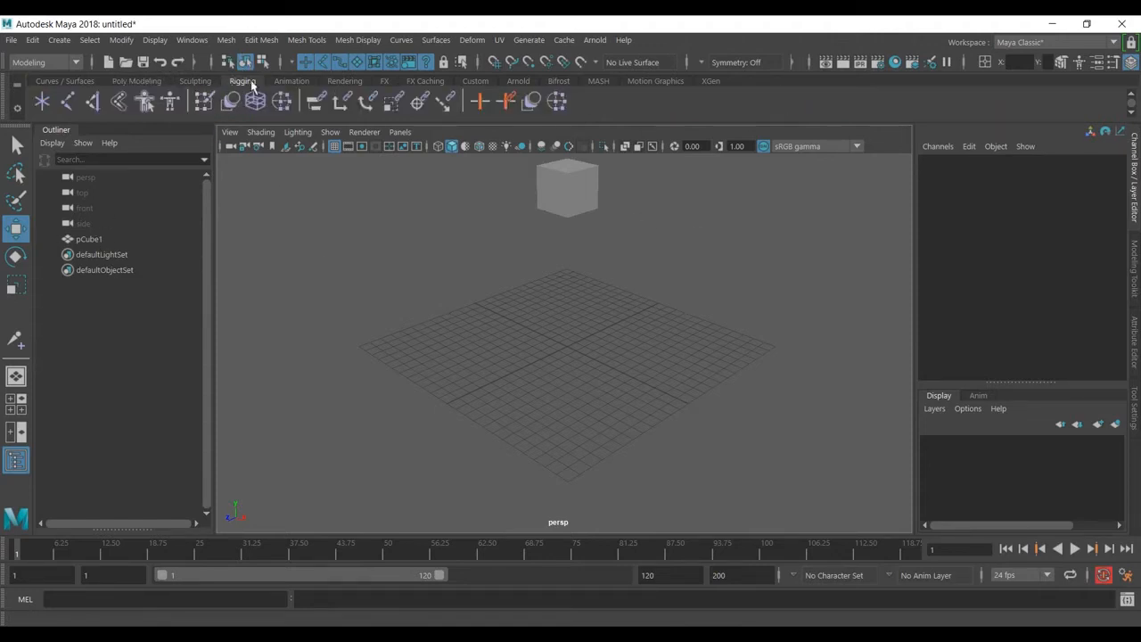
{"action": "left_click", "coordinate": [35, 63]}
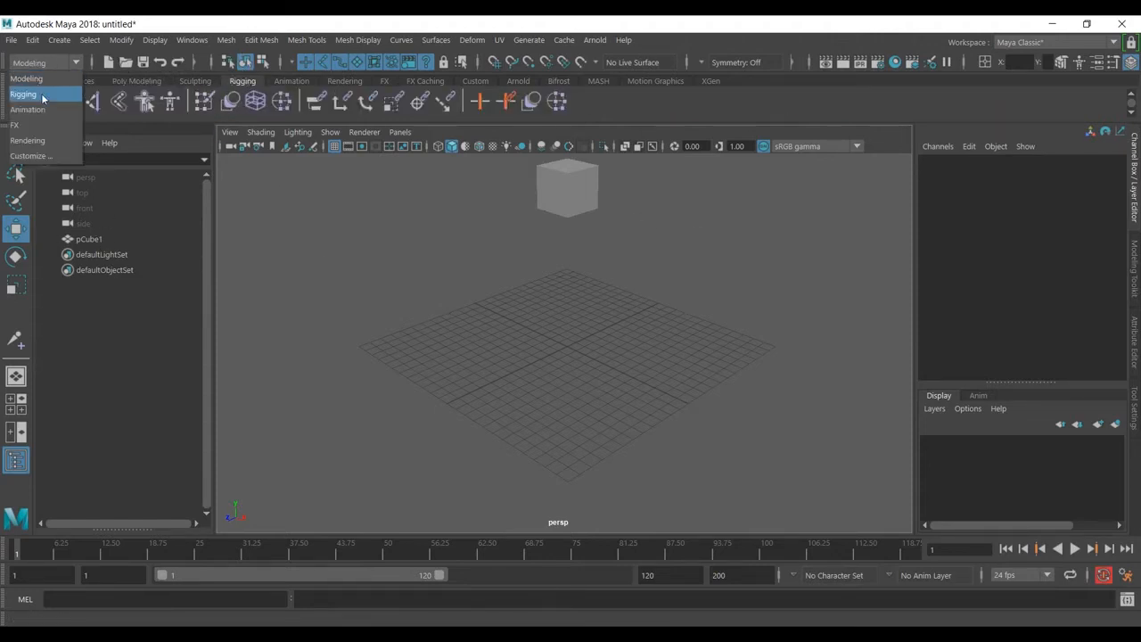
{"action": "left_click", "coordinate": [44, 94]}
{"action": "left_click", "coordinate": [231, 40]}
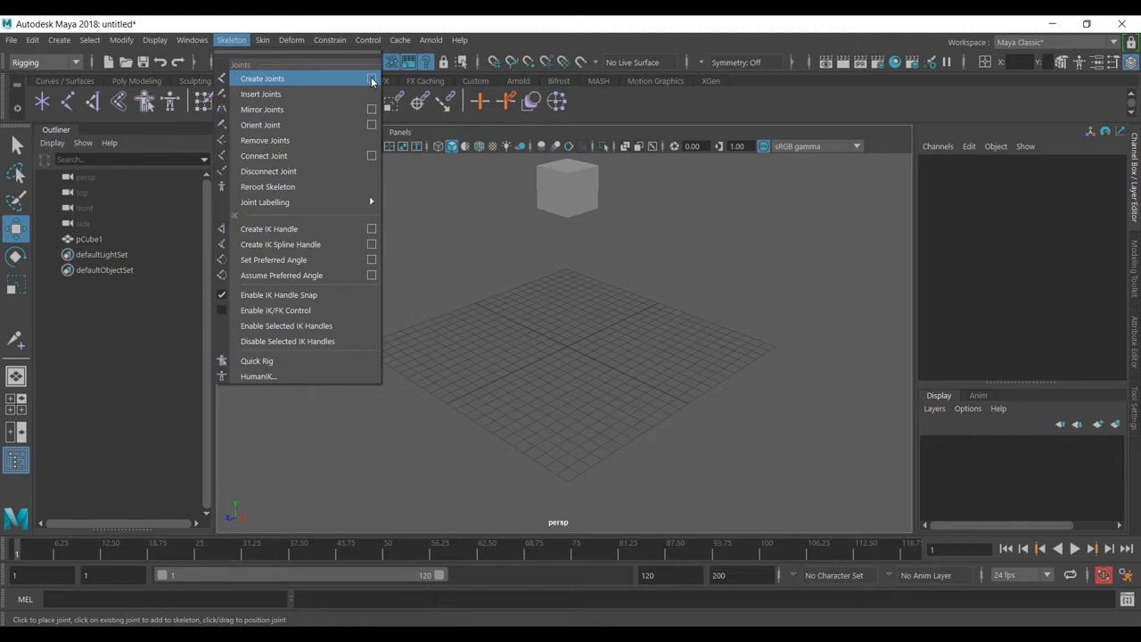
{"action": "left_click", "coordinate": [378, 26]}
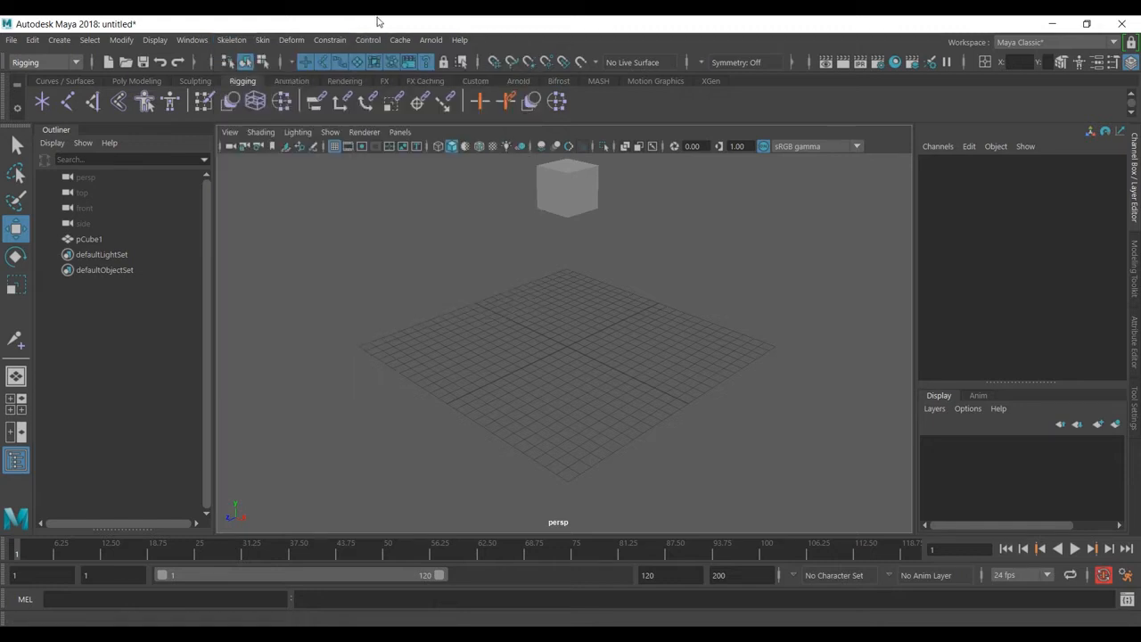
{"action": "double_click", "coordinate": [67, 104]}
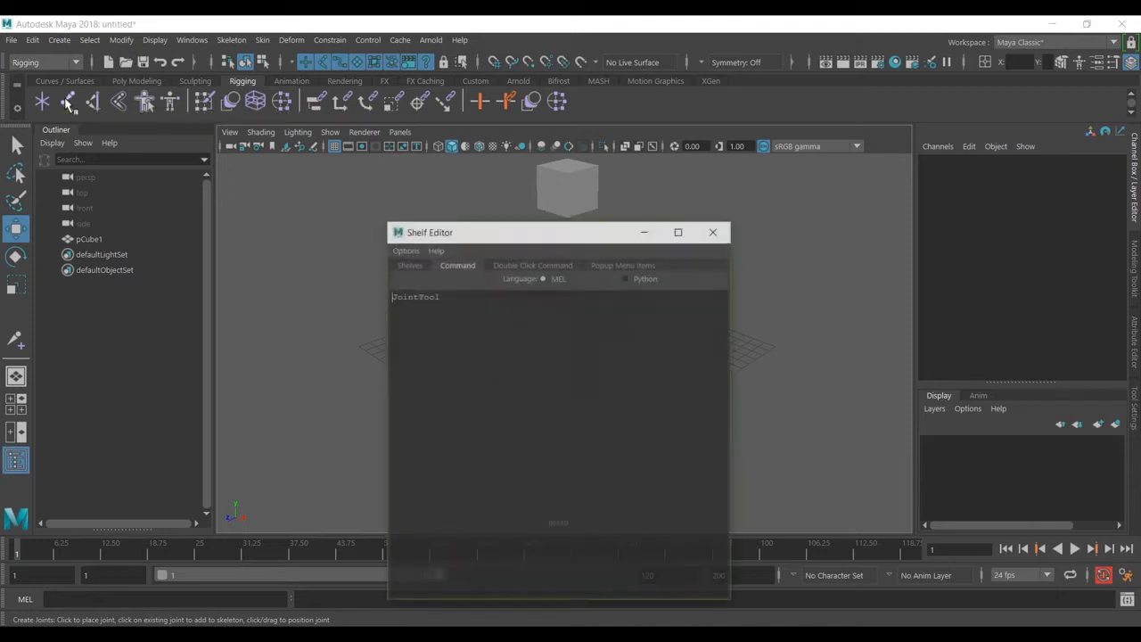
{"action": "left_click", "coordinate": [713, 232]}
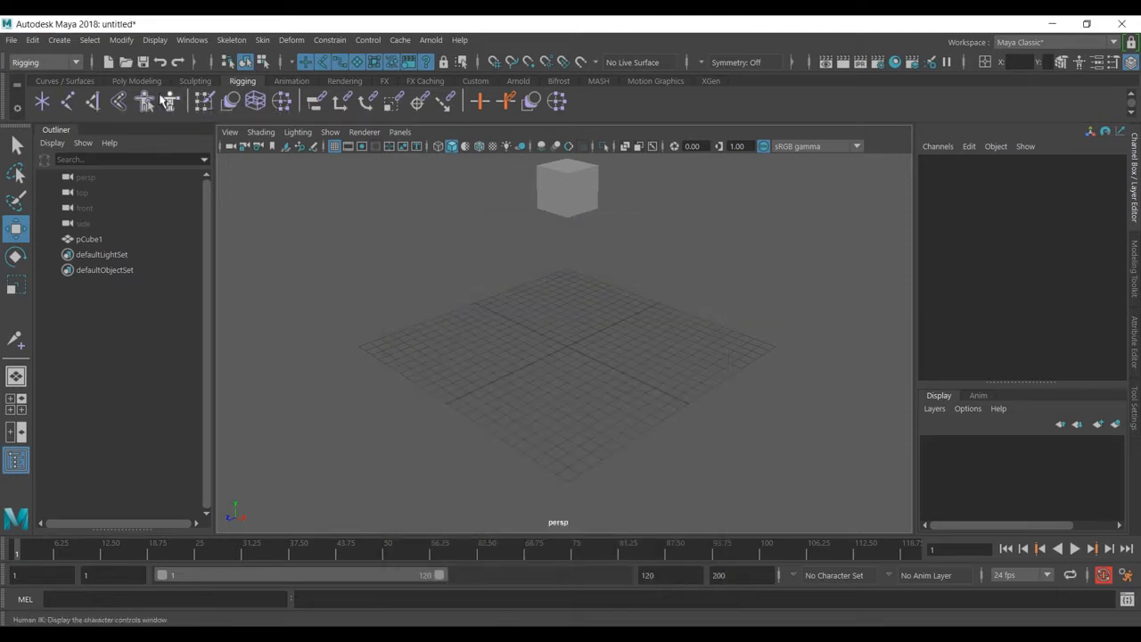
{"action": "left_click", "coordinate": [68, 101]}
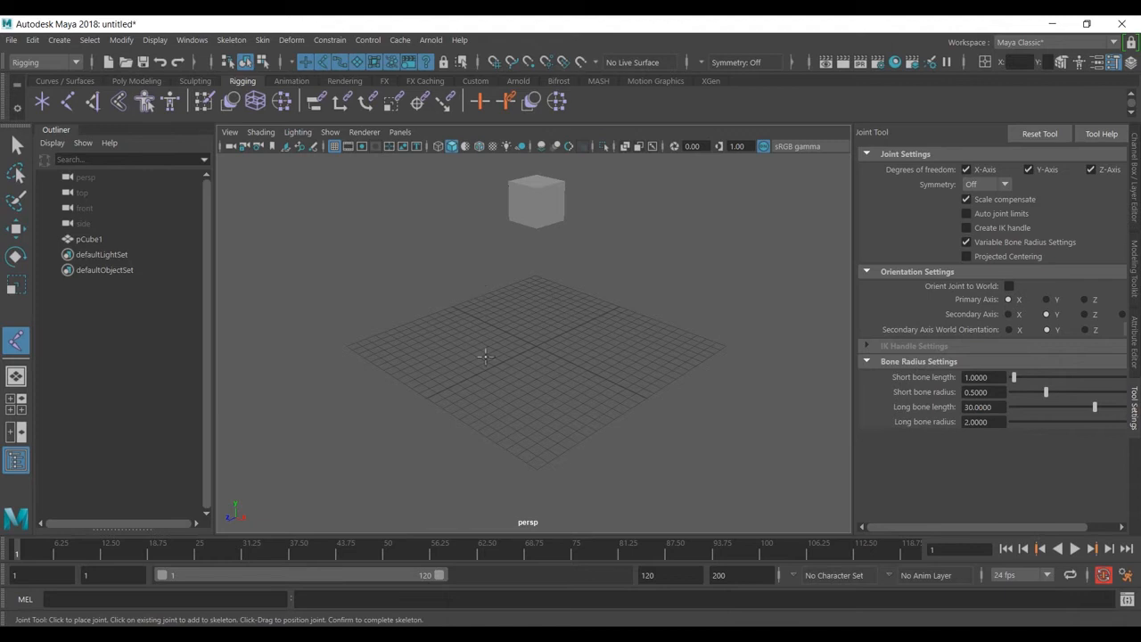
{"action": "left_click", "coordinate": [16, 145]}
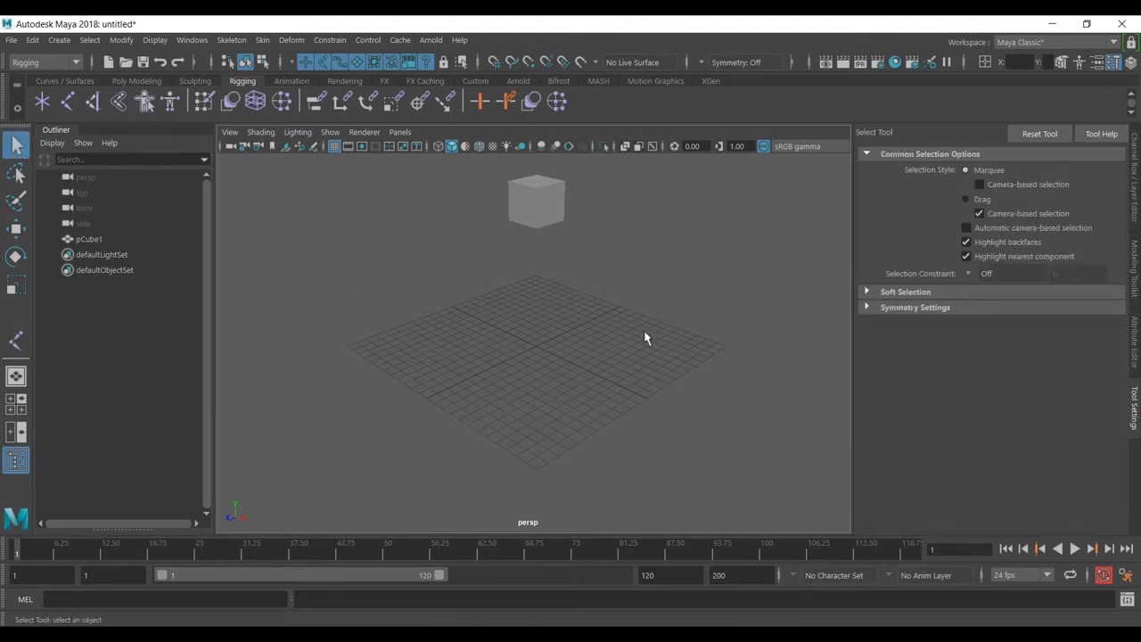
Step: Switch from the perspective view to the maximized front orthographic view
{"action": "key", "text": "space"}
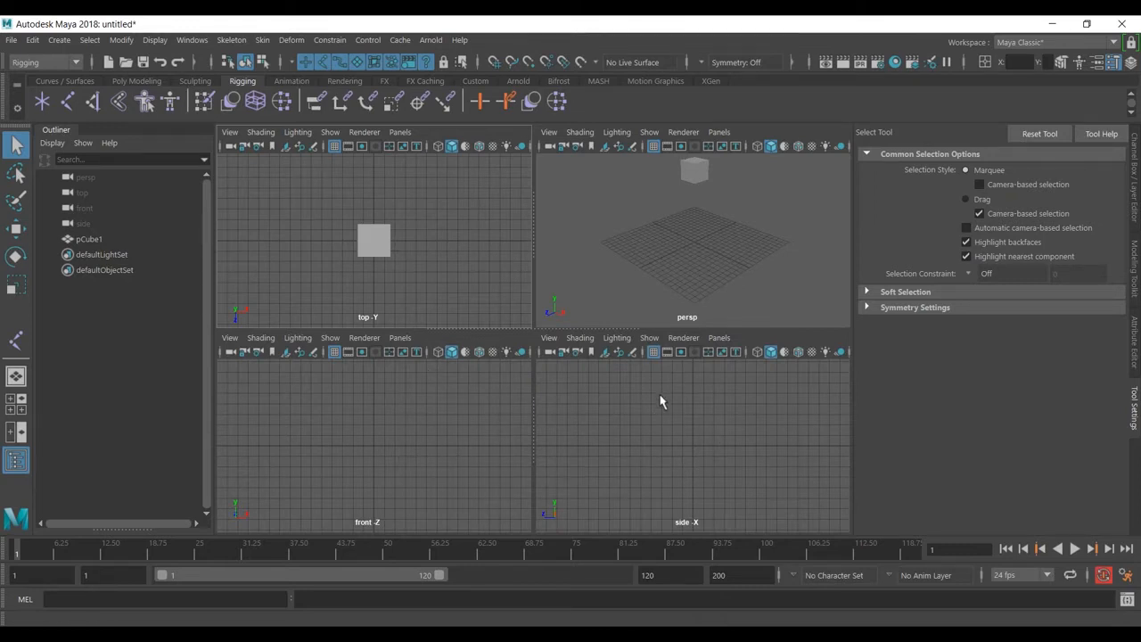
{"action": "key", "text": "space"}
{"action": "middle_click_drag", "start_coordinate": [637, 249], "coordinate": [648, 300], "text": "alt"}
{"action": "scroll", "coordinate": [551, 254], "scroll_direction": "up", "scroll_amount": 2}
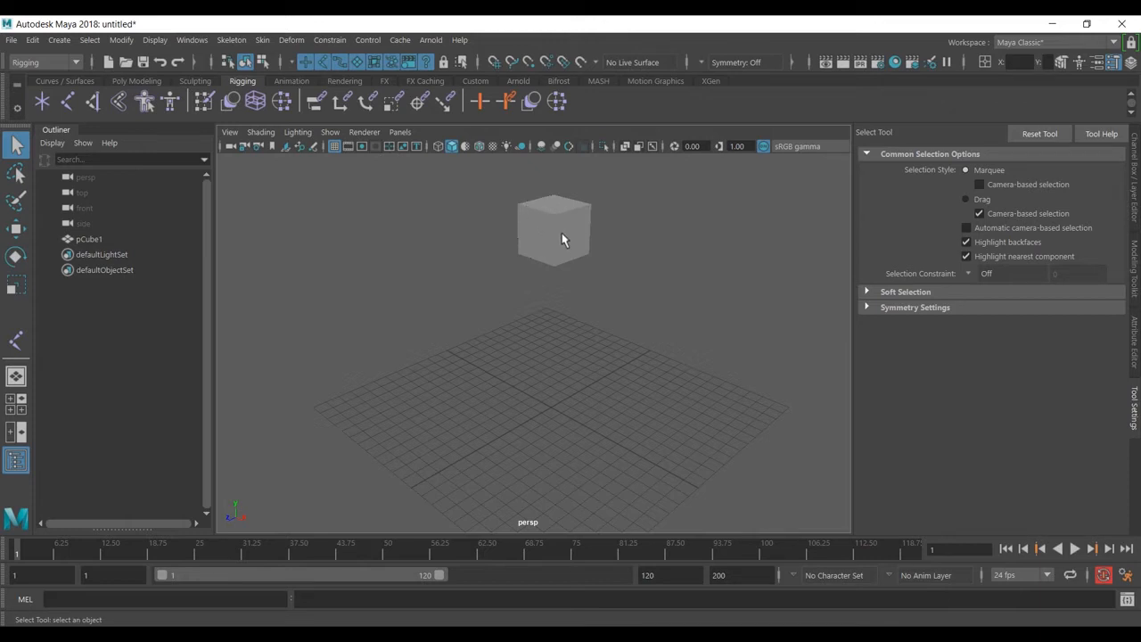
{"action": "key", "text": "space"}
{"action": "key", "text": "space"}
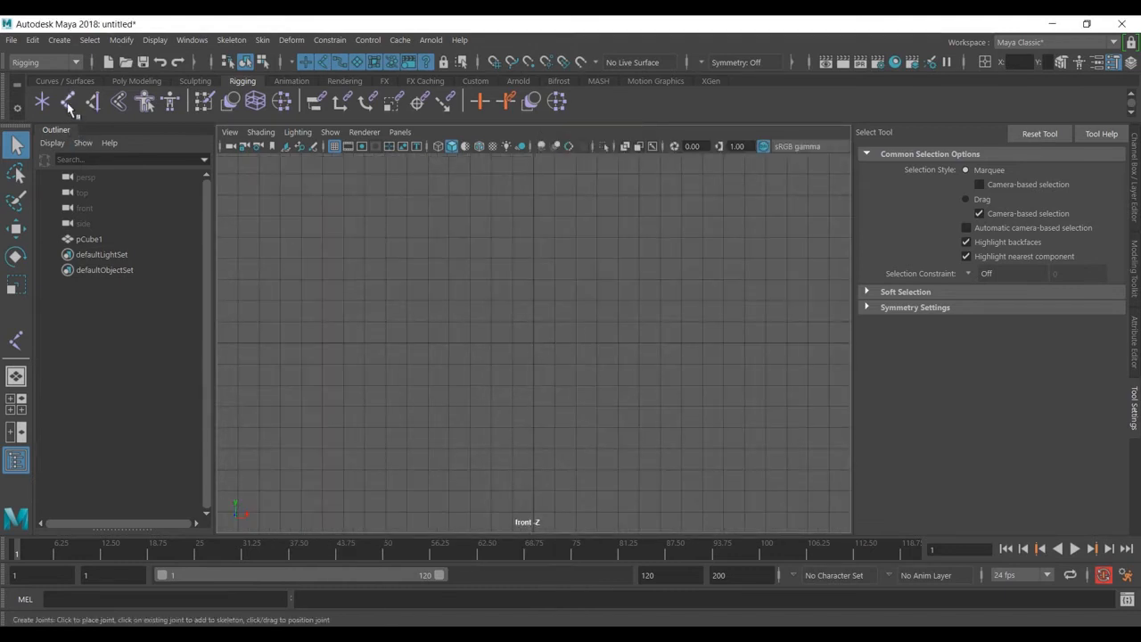
Step: Draw a chain of four joints in the front view with the Joint Tool, rising steeply and bending outward at the third joint
{"action": "key", "text": "y"}
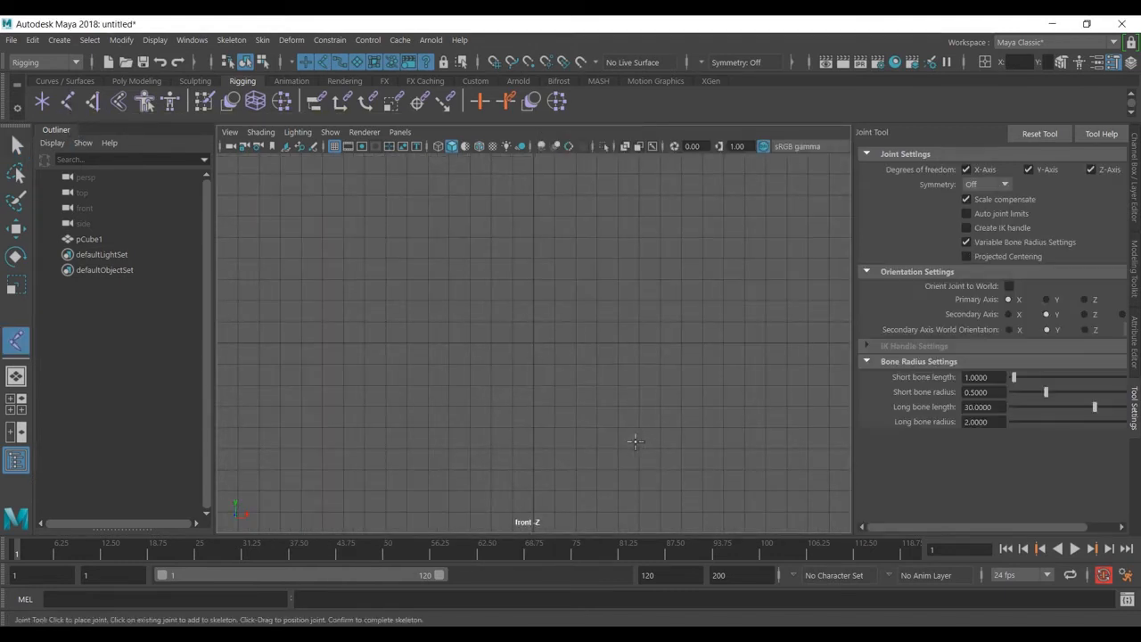
{"action": "left_click", "coordinate": [615, 445]}
{"action": "left_click", "coordinate": [635, 340]}
{"action": "left_click", "coordinate": [648, 263]}
{"action": "left_click", "coordinate": [740, 233]}
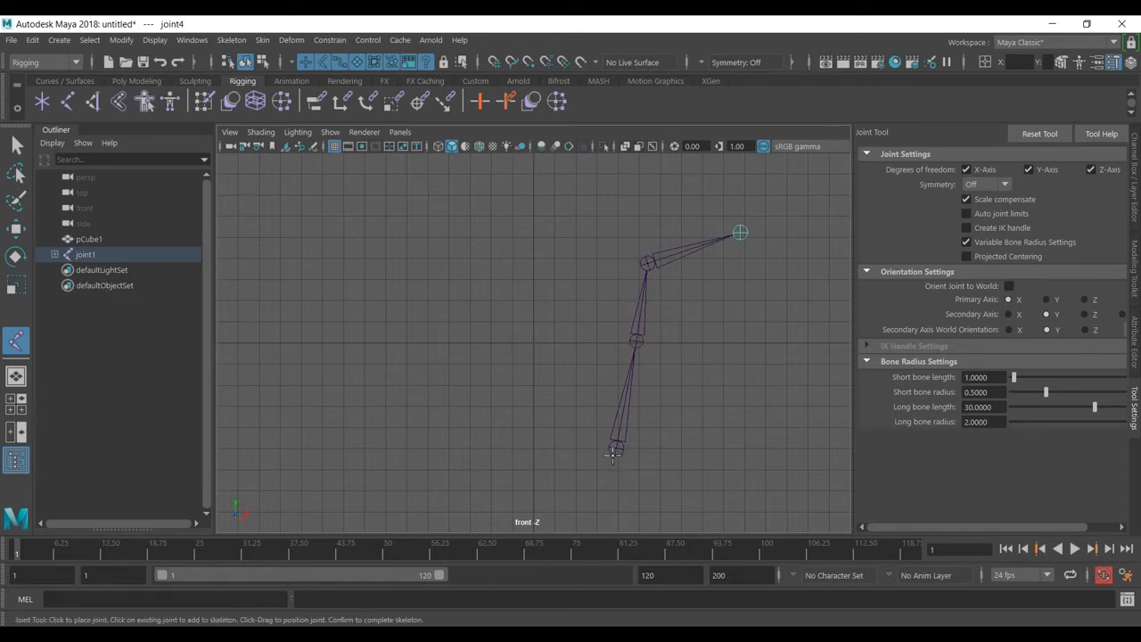
{"action": "key", "text": "q"}
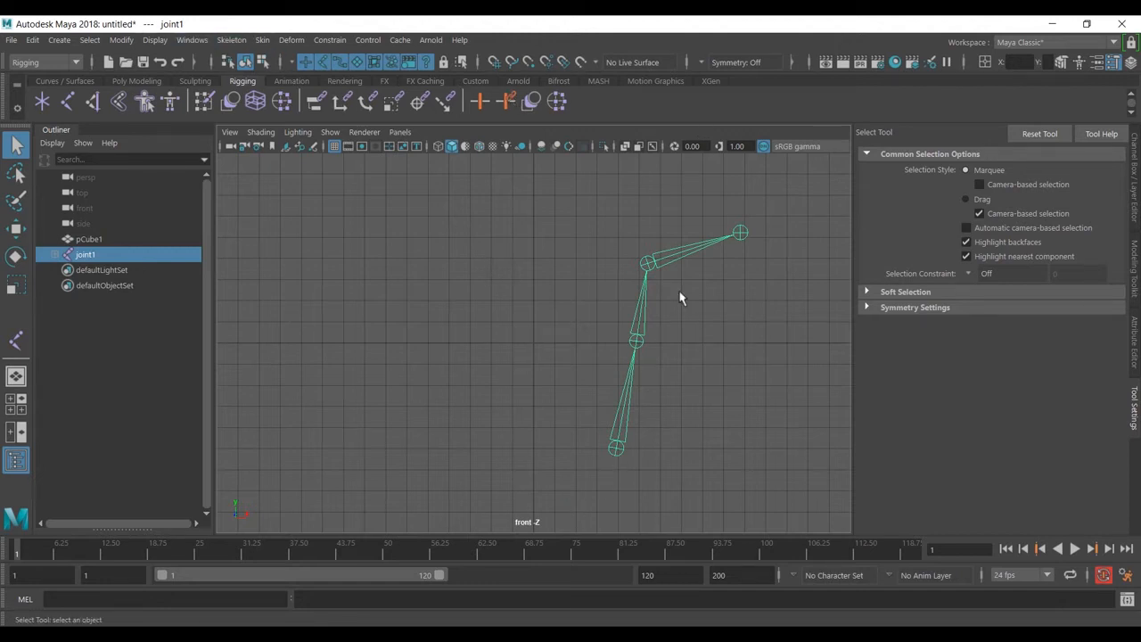
Step: Set the joint display size to 0.91
{"action": "left_click", "coordinate": [159, 40]}
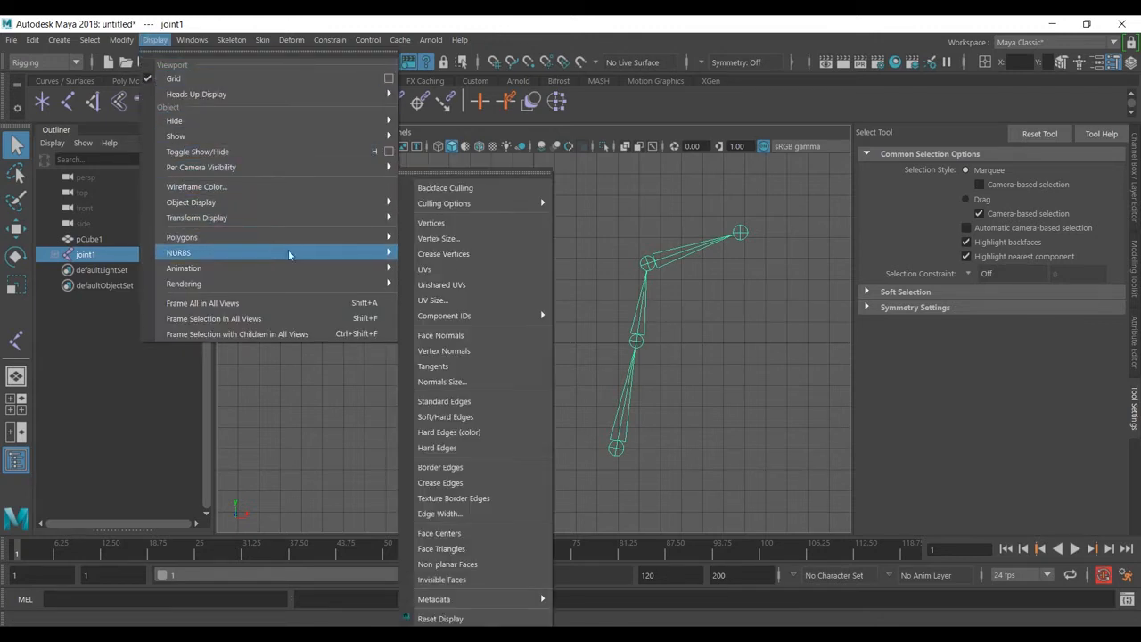
{"action": "mouse_move", "coordinate": [377, 271]}
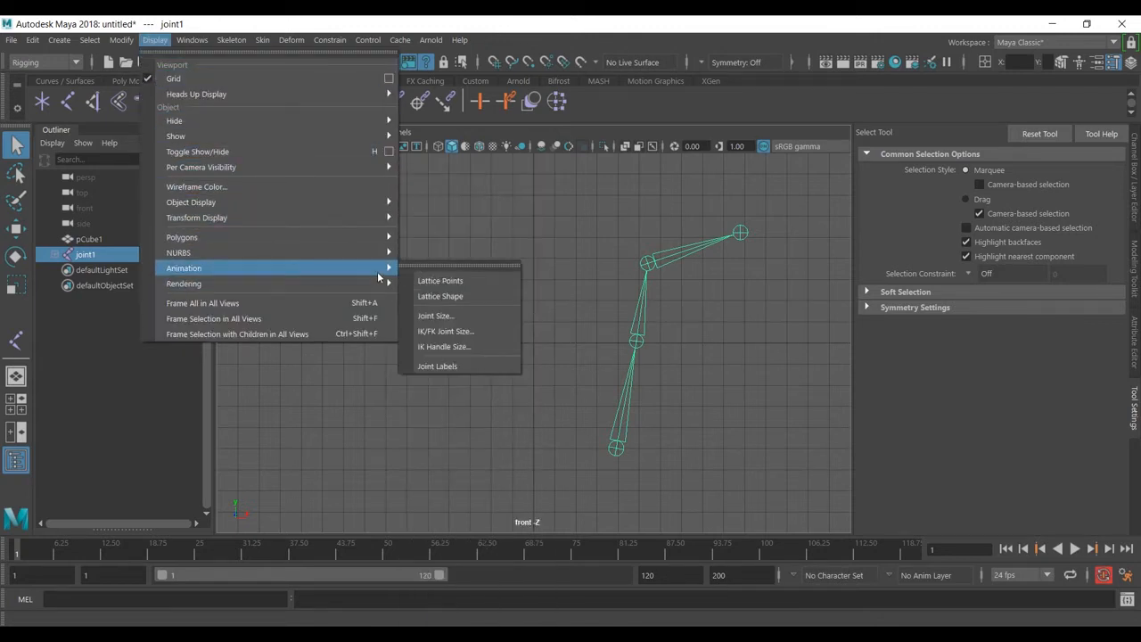
{"action": "left_click", "coordinate": [468, 314]}
{"action": "mouse_move", "coordinate": [463, 267]}
{"action": "left_mouse_down"}
{"action": "mouse_move", "coordinate": [486, 265]}
{"action": "mouse_move", "coordinate": [463, 268]}
{"action": "left_mouse_up"}
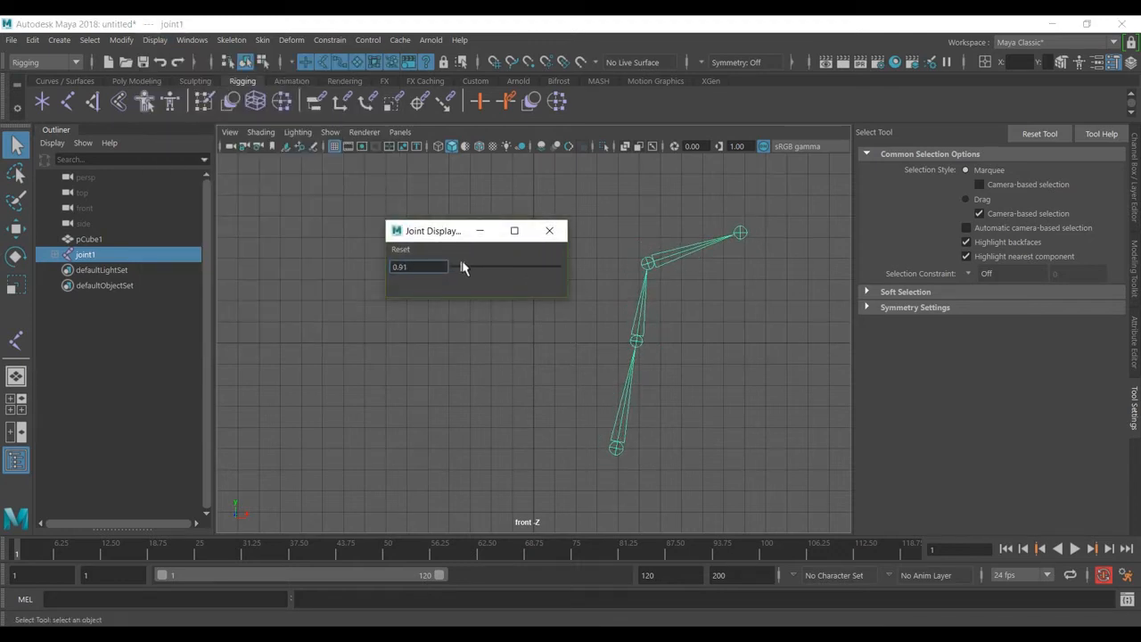
{"action": "left_click", "coordinate": [550, 230]}
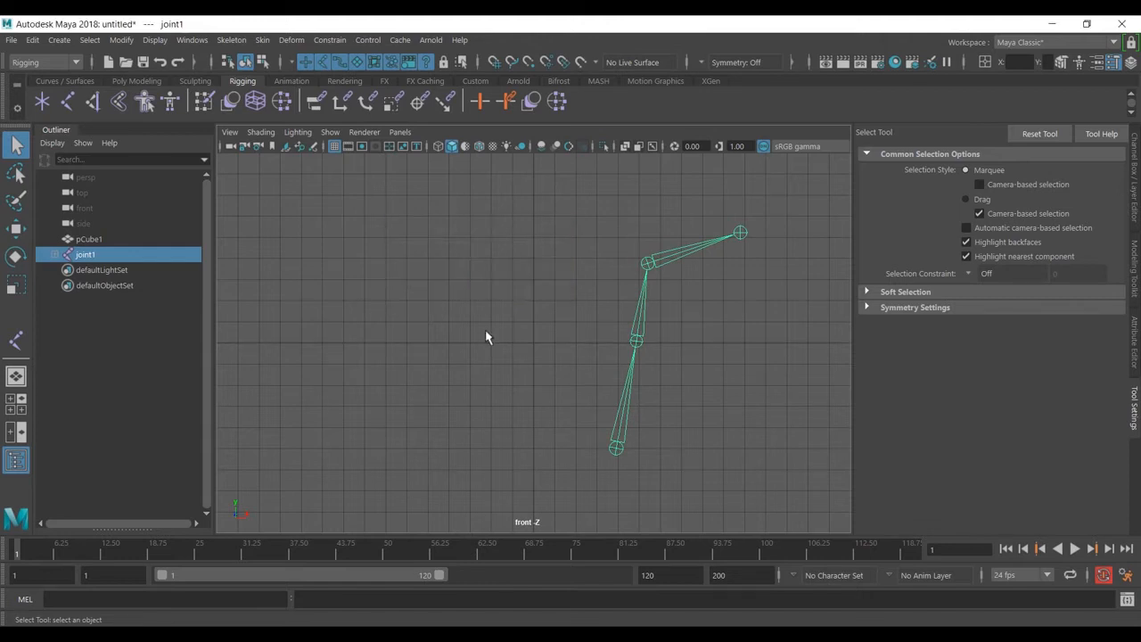
Step: Try a radius of 2 on the third joint, at the chain's sharp bend, and set its radius to 1
{"action": "left_click", "coordinate": [1129, 169]}
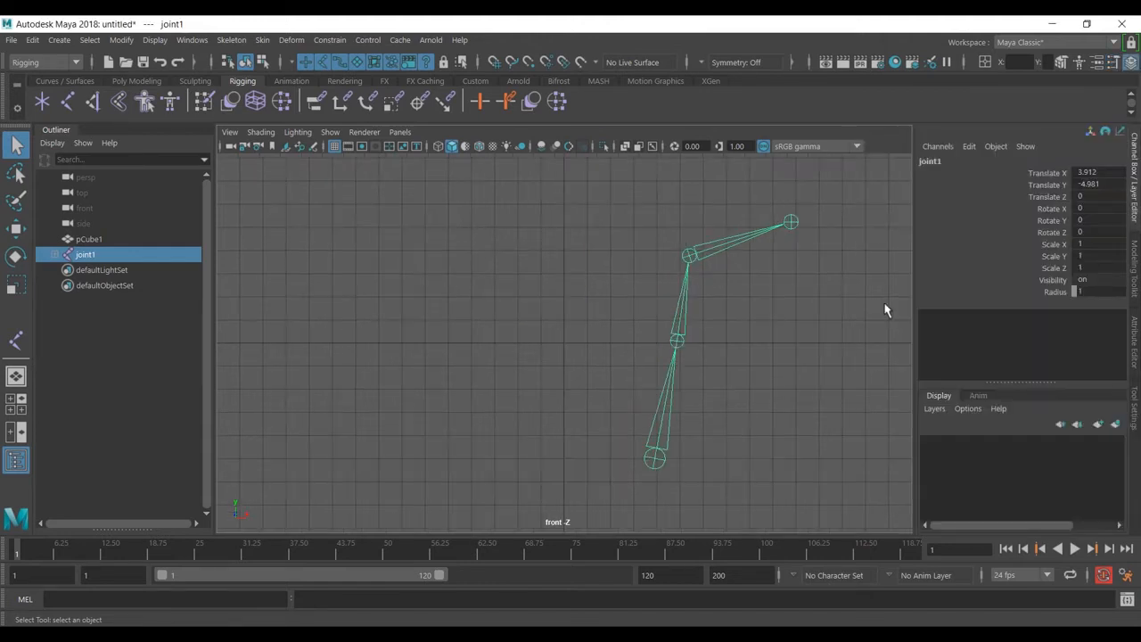
{"action": "left_click_drag", "start_coordinate": [729, 218], "coordinate": [752, 271]}
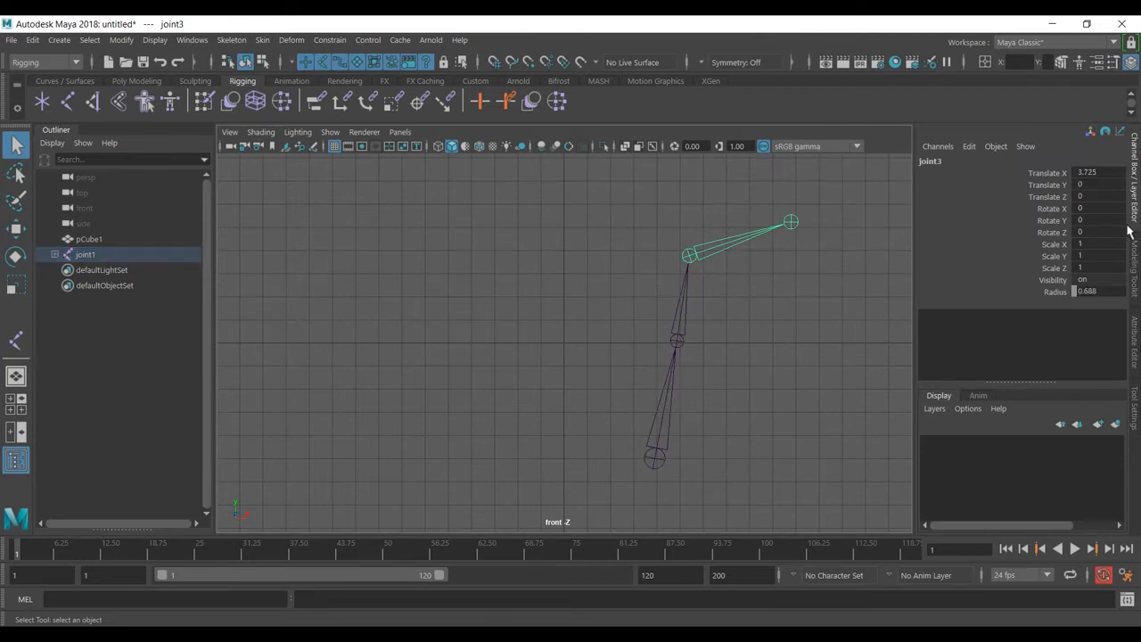
{"action": "left_click", "coordinate": [1086, 292]}
{"action": "type", "text": "1"}
{"action": "key", "text": "Return"}
{"action": "type", "text": "2"}
{"action": "key", "text": "Return"}
{"action": "type", "text": "1"}
{"action": "key", "text": "Return"}
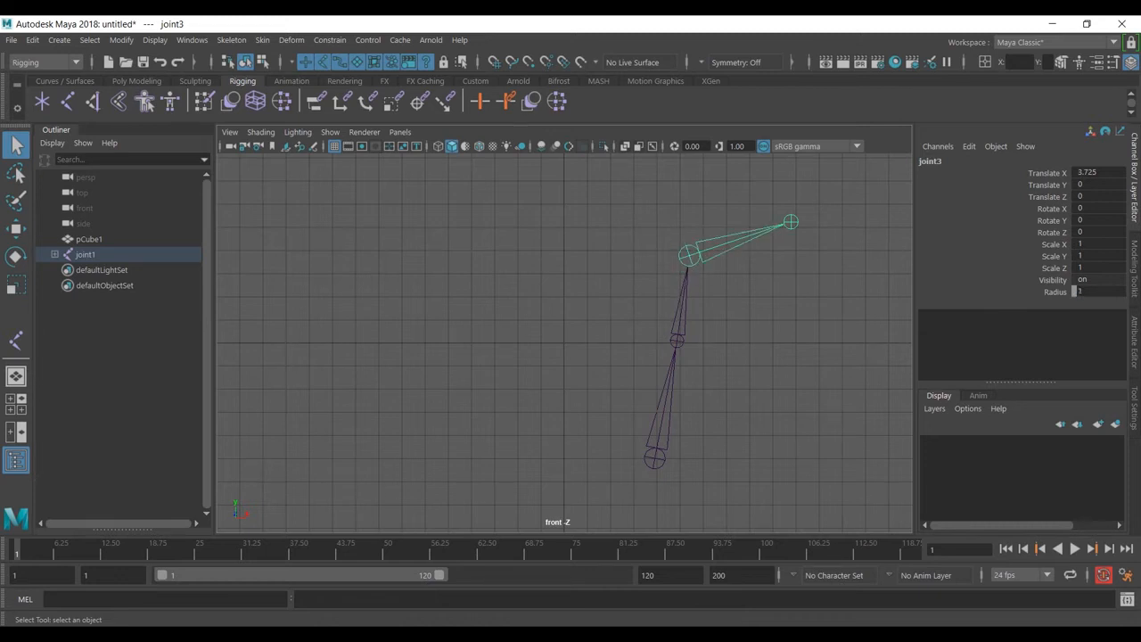
Step: Delete the whole joint chain from its root joint
{"action": "left_click", "coordinate": [680, 328]}
{"action": "left_click", "coordinate": [656, 459]}
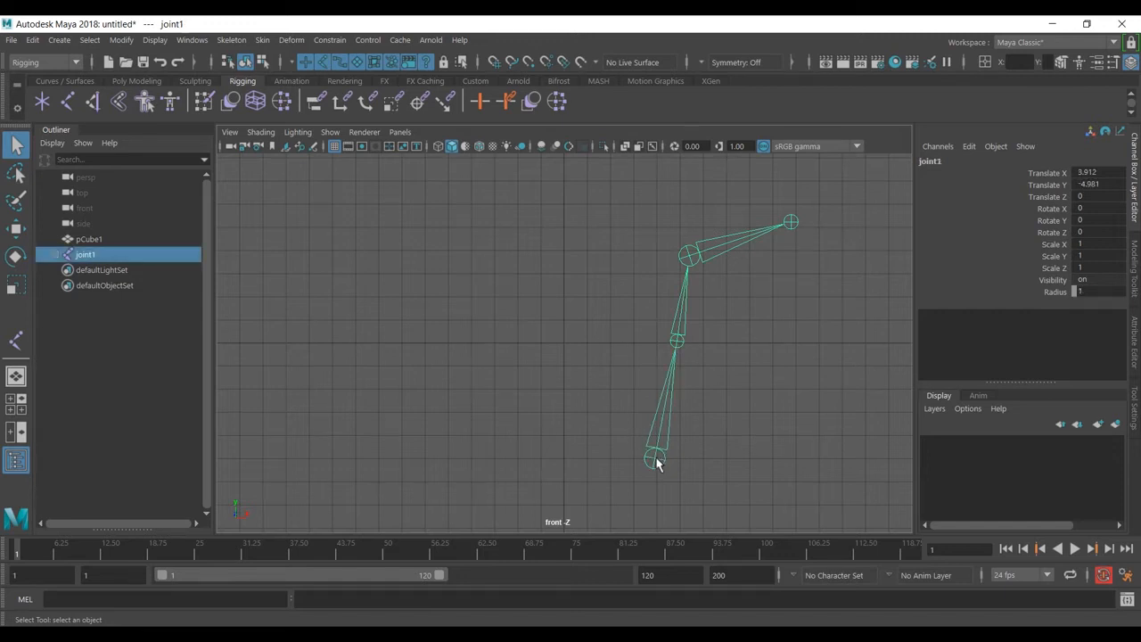
{"action": "key", "text": "Delete"}
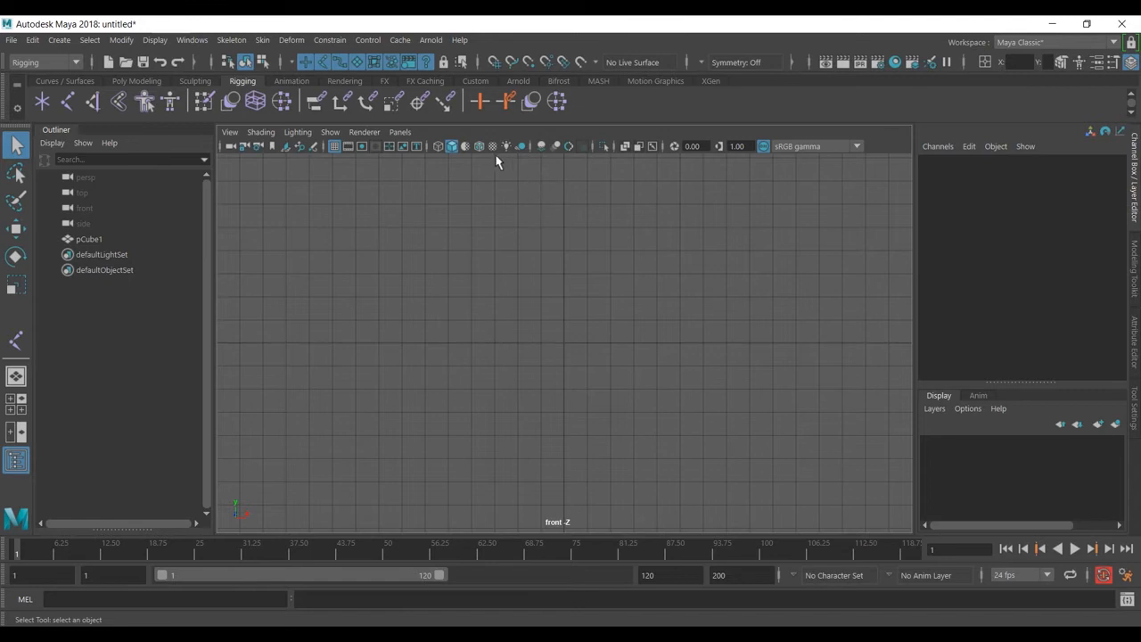
Step: Draw a stair-shaped chain of five joints in the front view, keeping every bone exactly vertical or horizontal
{"action": "left_click", "coordinate": [67, 101]}
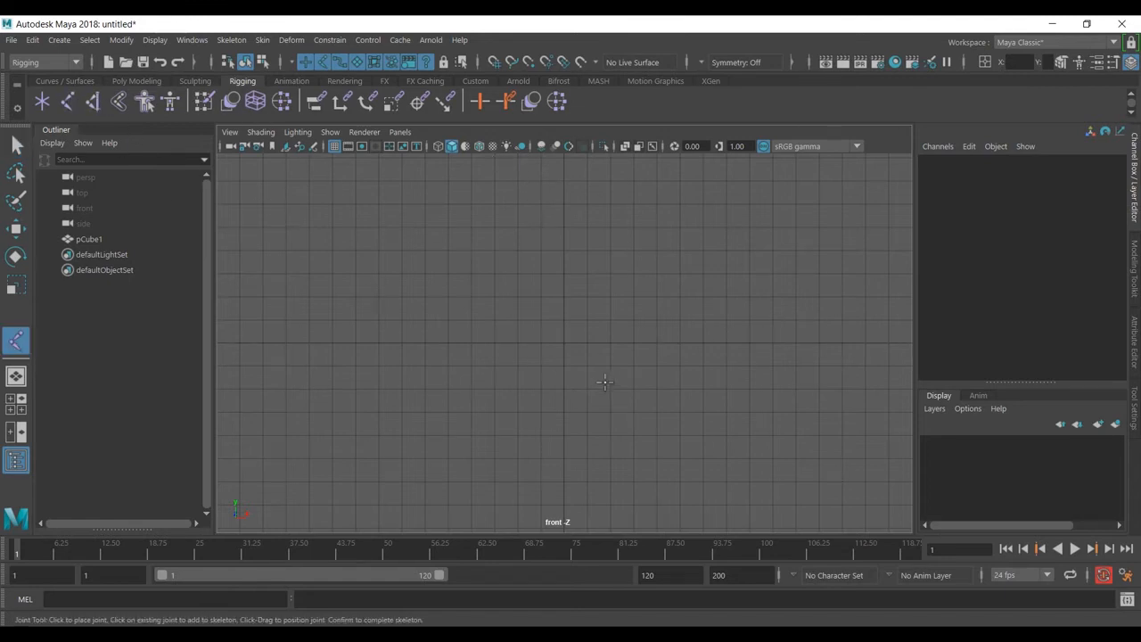
{"action": "left_click", "coordinate": [631, 437]}
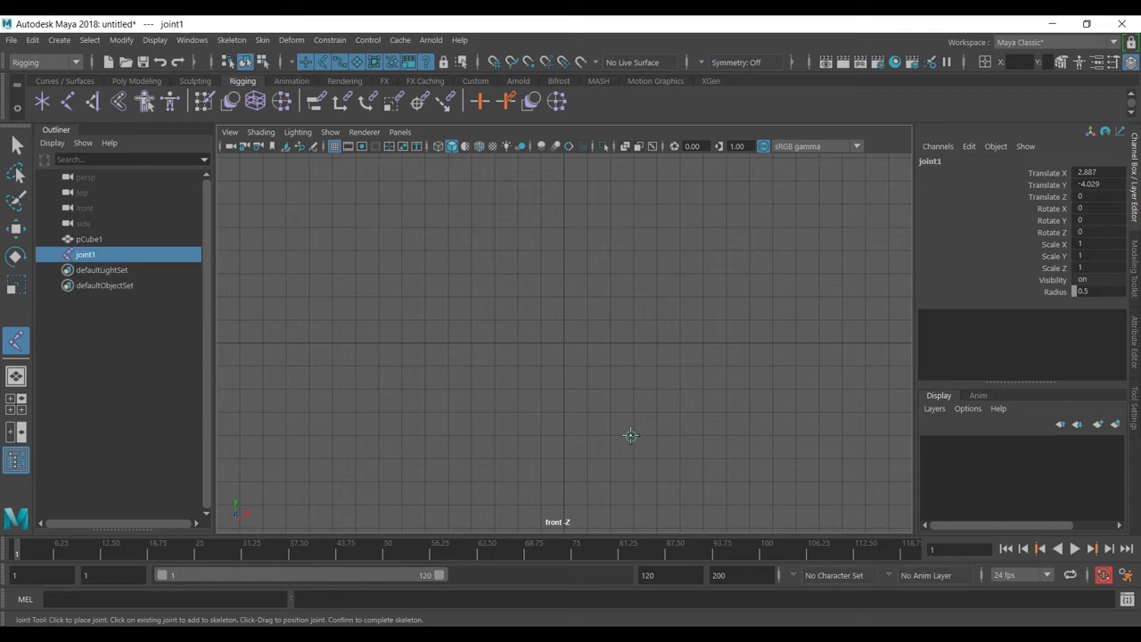
{"action": "left_click", "coordinate": [633, 315]}
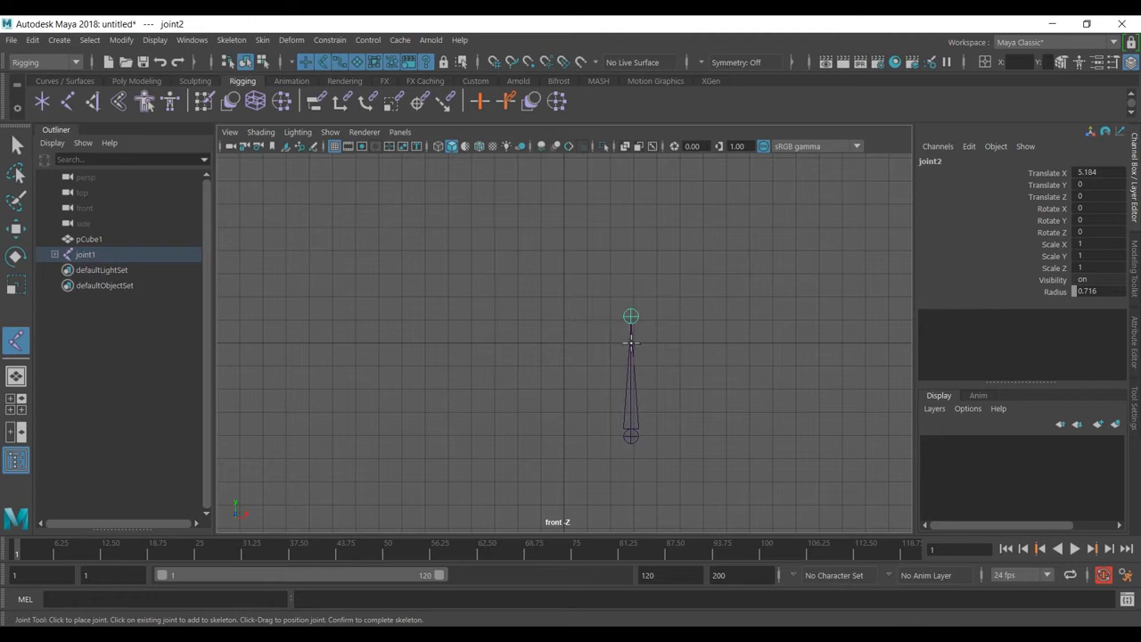
{"action": "left_click", "coordinate": [766, 316]}
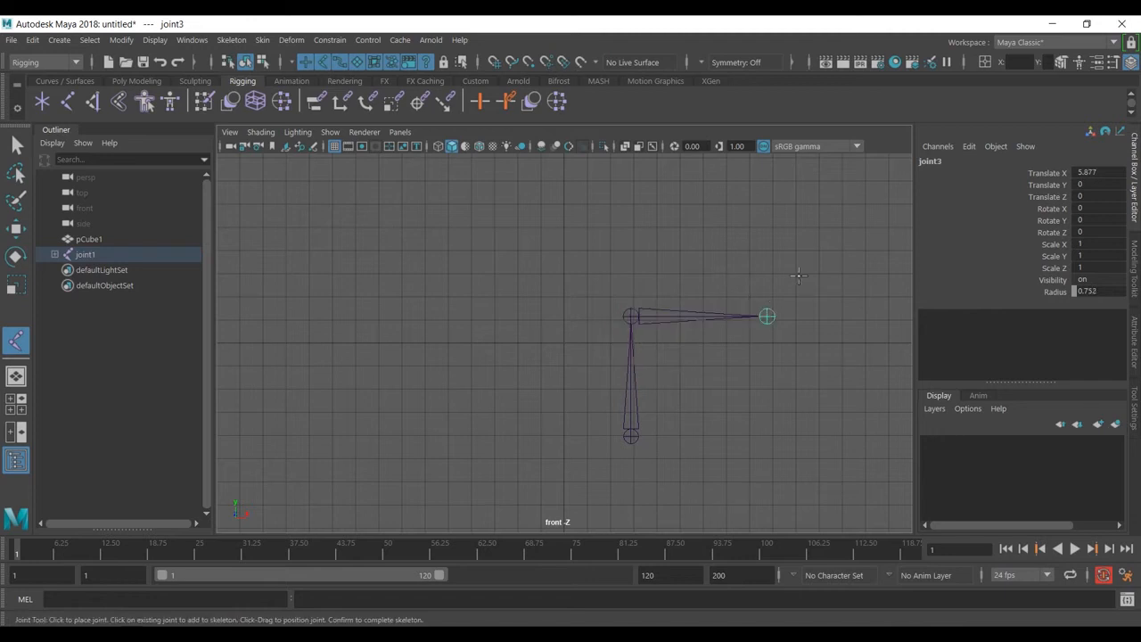
{"action": "left_click", "coordinate": [828, 233], "text": "shift"}
{"action": "left_click", "coordinate": [867, 223], "text": "shift"}
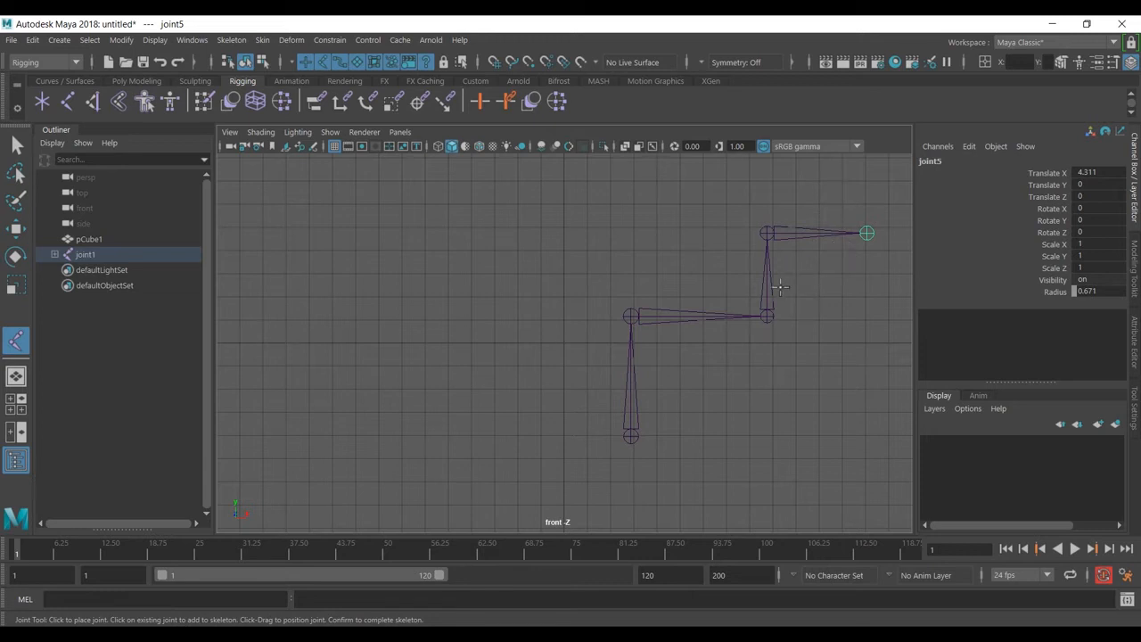
Step: Complete the stair-shaped joint chain and delete it
{"action": "key", "text": "Return"}
{"action": "key", "text": "Delete"}
{"action": "key", "text": "q"}
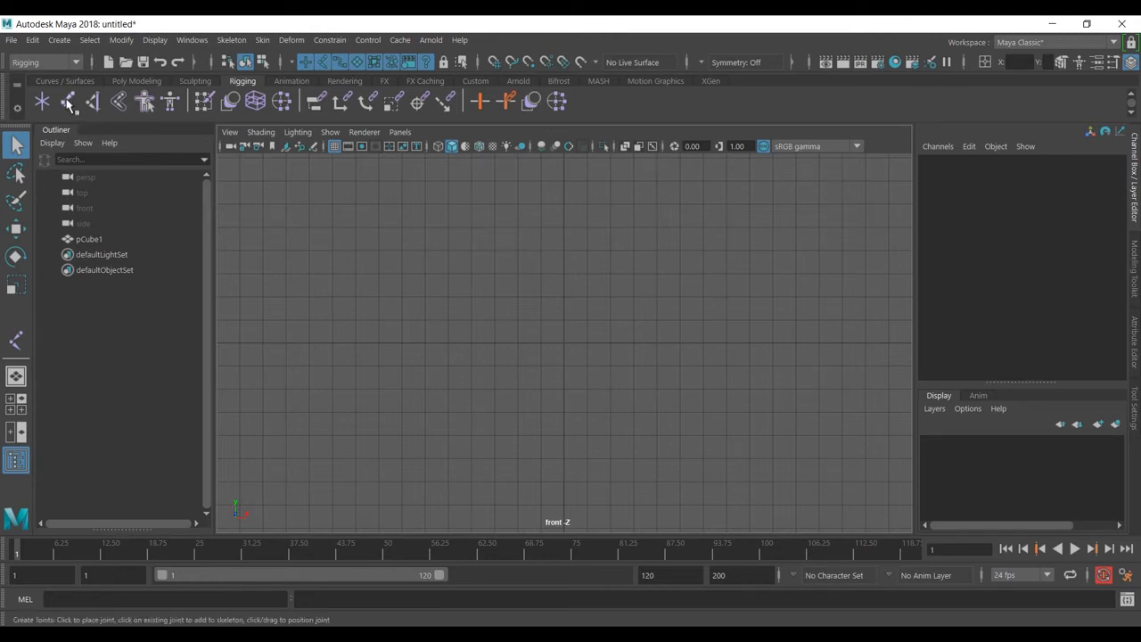
Step: Draw one long vertical bone between two joints in the front view, with the root at about X 4.15, Y -6.47
{"action": "key", "text": "y"}
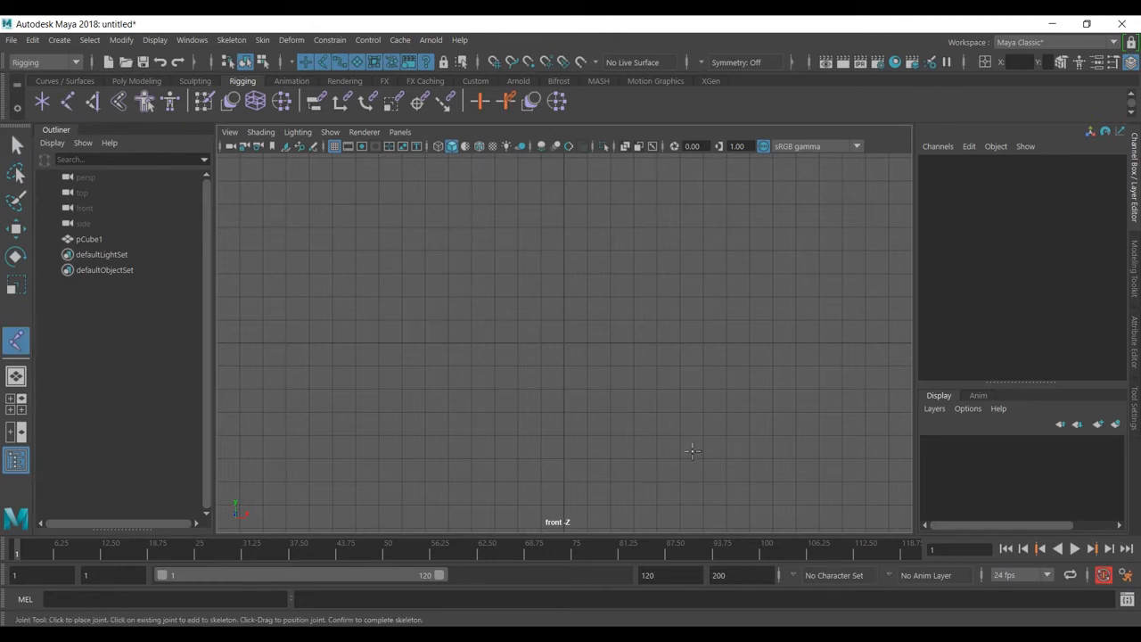
{"action": "left_click", "coordinate": [662, 486]}
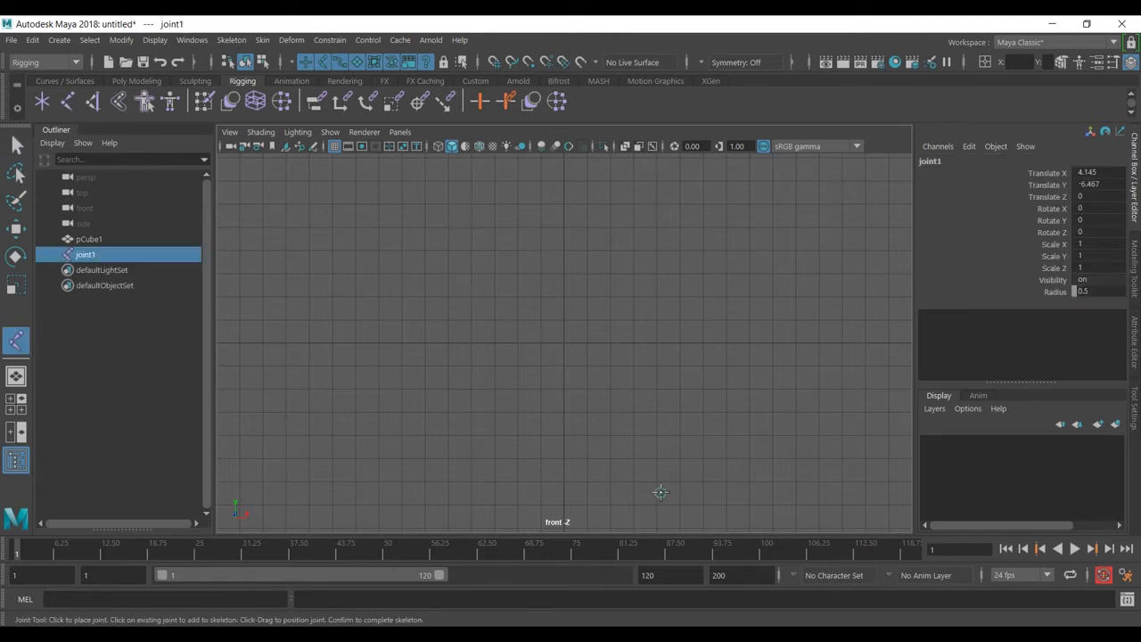
{"action": "left_click", "coordinate": [661, 223]}
{"action": "key", "text": "q"}
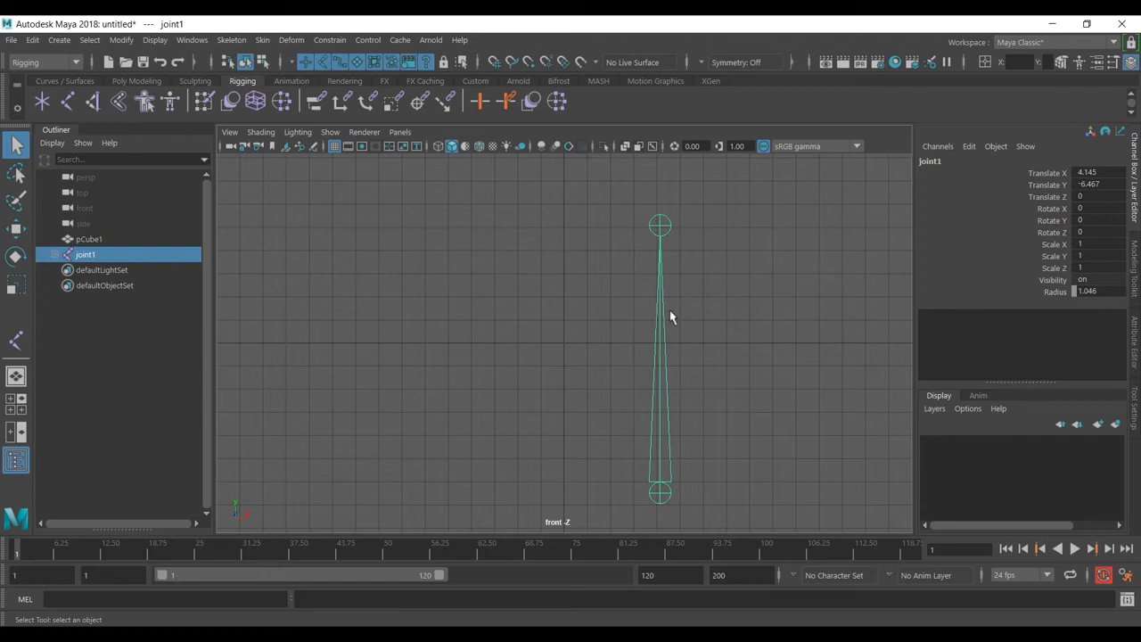
Step: Insert three joints along the vertical bone and remove the uppermost inserted joint from the chain
{"action": "right_click_drag", "start_coordinate": [660, 357], "coordinate": [603, 214]}
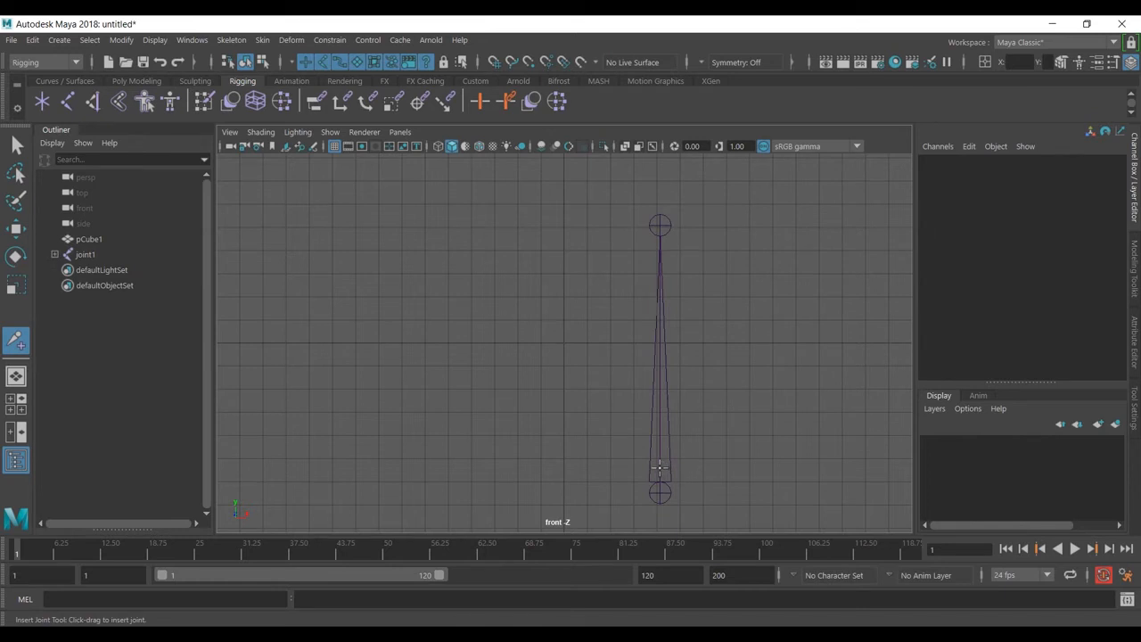
{"action": "left_click_drag", "start_coordinate": [659, 467], "coordinate": [668, 249]}
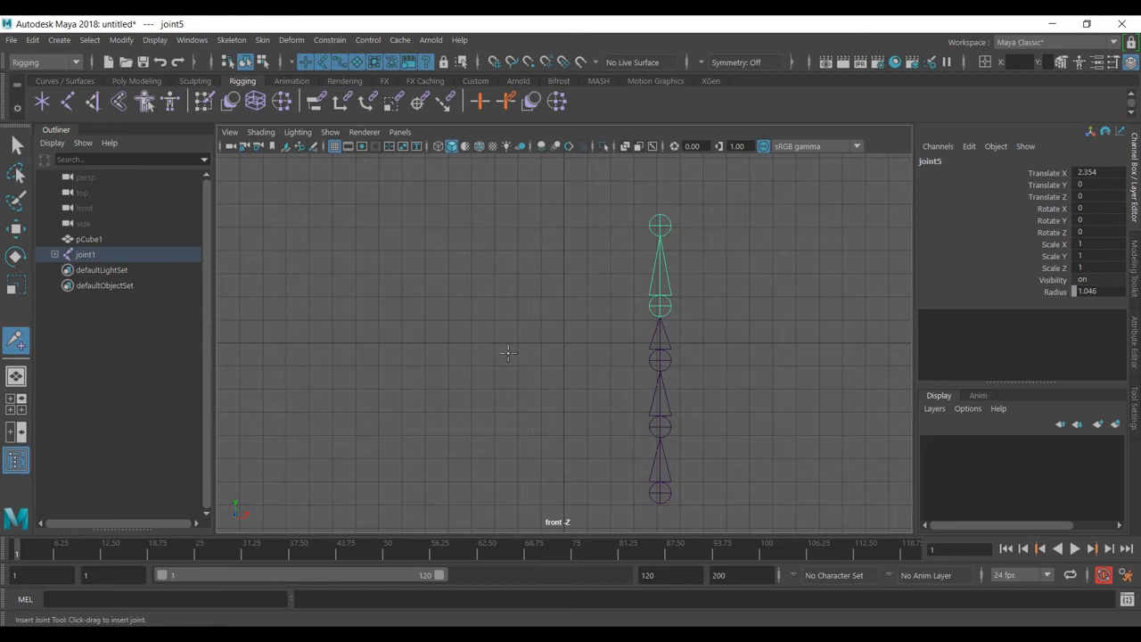
{"action": "right_click_drag", "start_coordinate": [669, 306], "coordinate": [764, 212]}
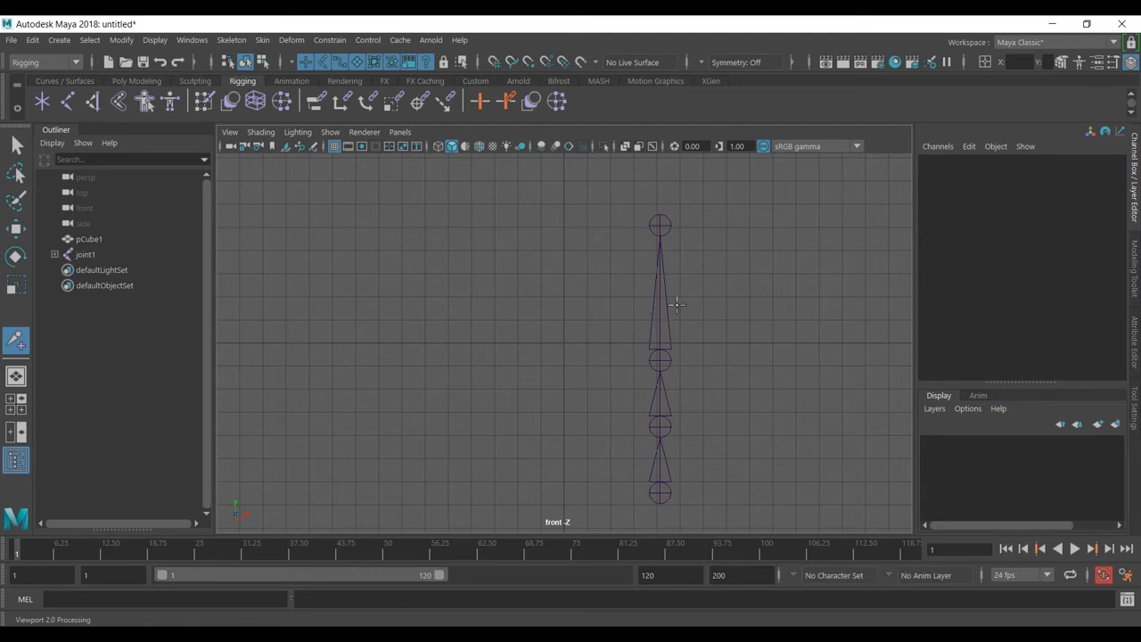
Step: Rotate the joint at the base of the longest bone to about -54° in Z and delete the whole chain
{"action": "left_click", "coordinate": [16, 145]}
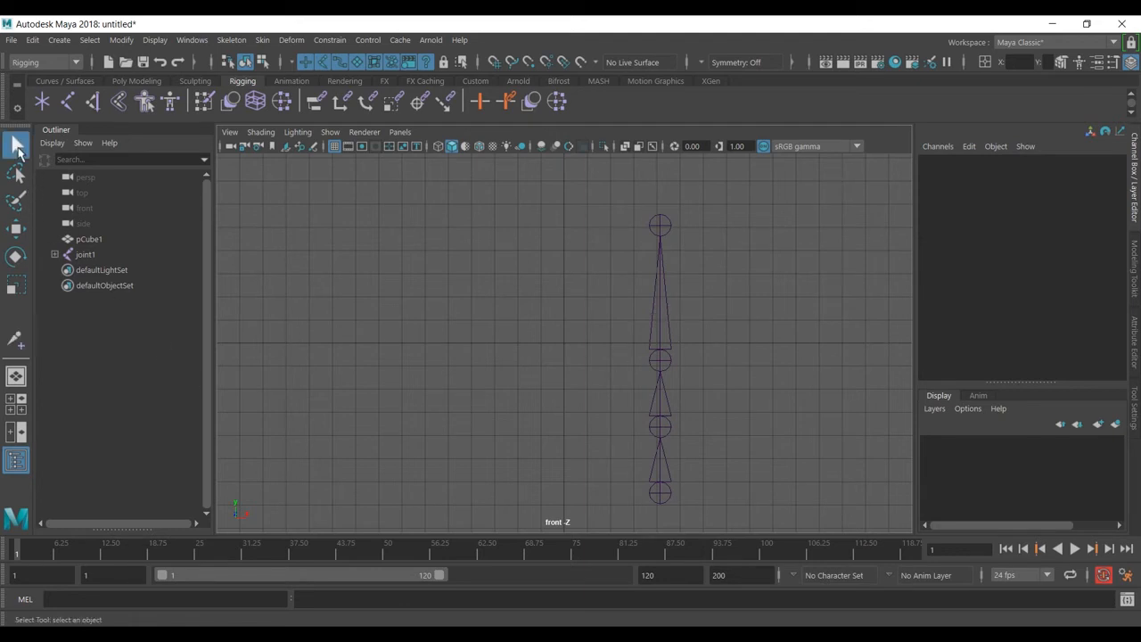
{"action": "left_click", "coordinate": [660, 361]}
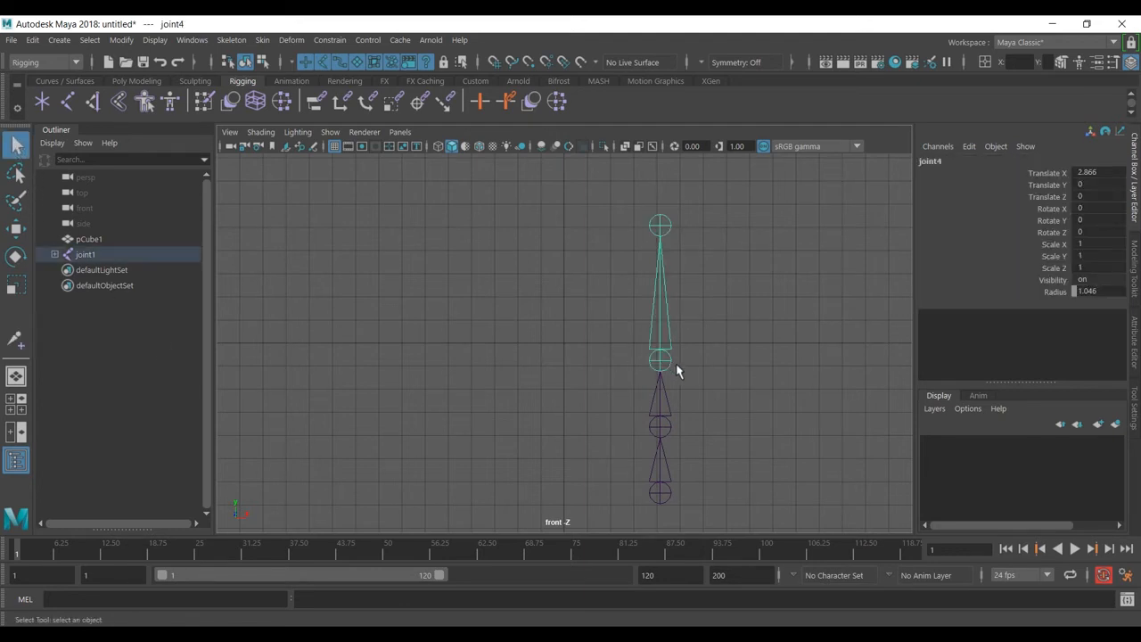
{"action": "key", "text": "w"}
{"action": "key", "text": "e"}
{"action": "left_click_drag", "start_coordinate": [704, 306], "coordinate": [739, 358]}
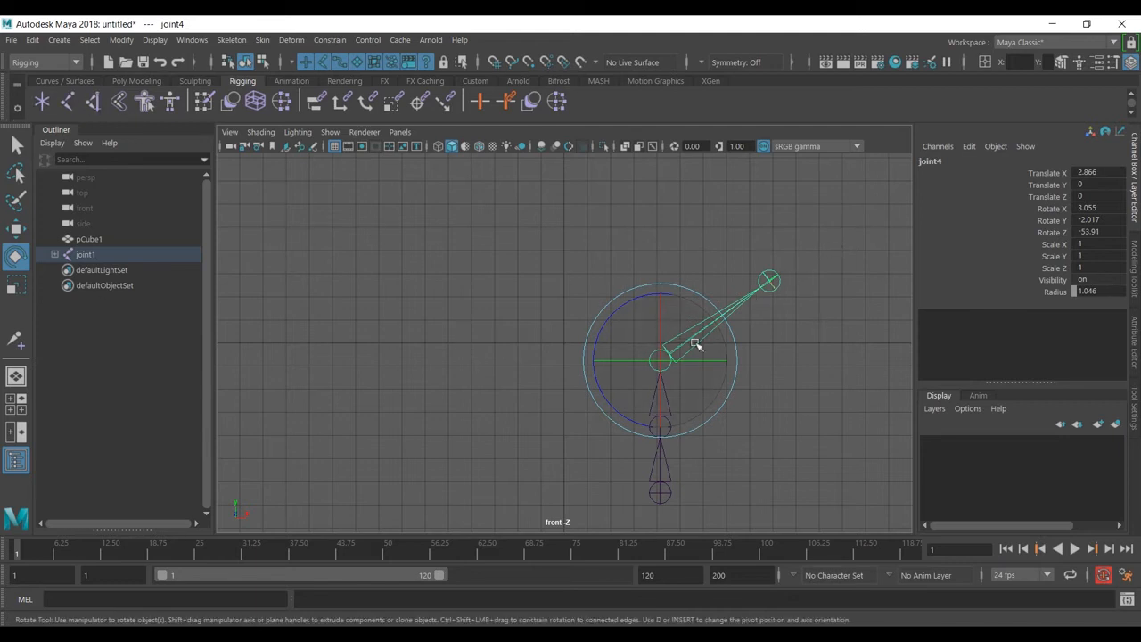
{"action": "left_click", "coordinate": [665, 492]}
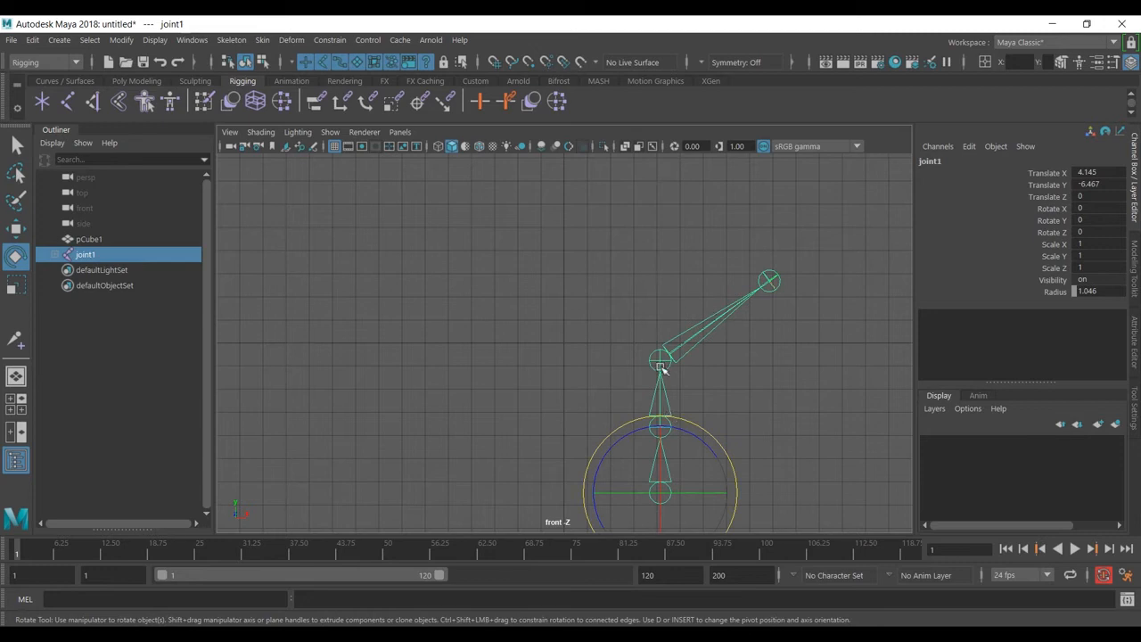
{"action": "key", "text": "Delete"}
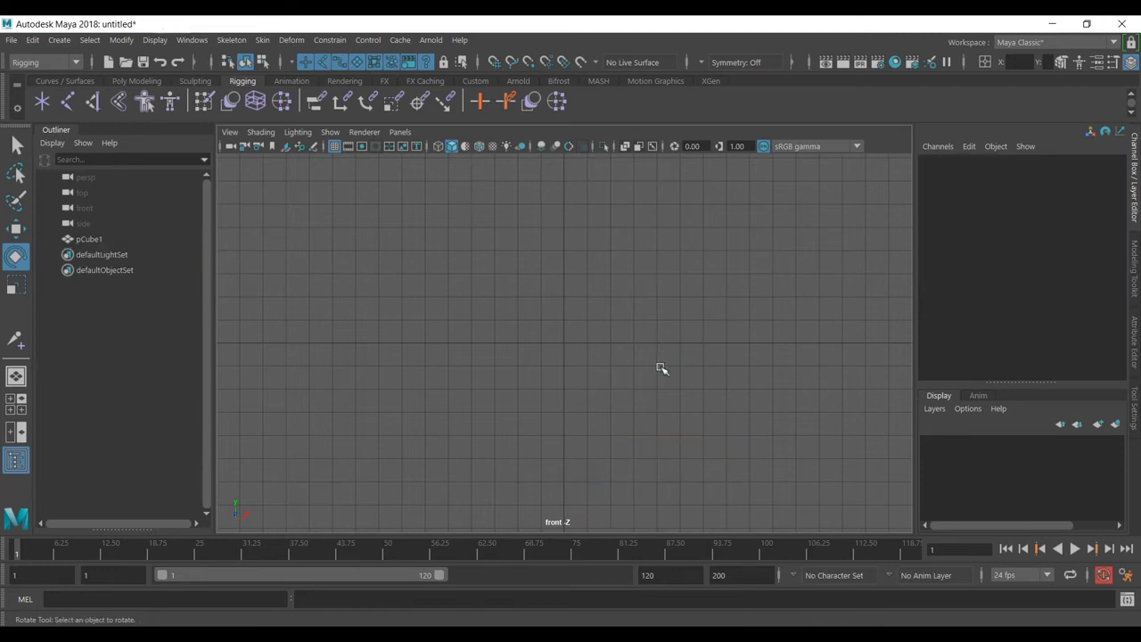
Step: Draw a four-joint chain in the perspective view, snapping each joint to a corner vertex of the cube
{"action": "key", "text": "space"}
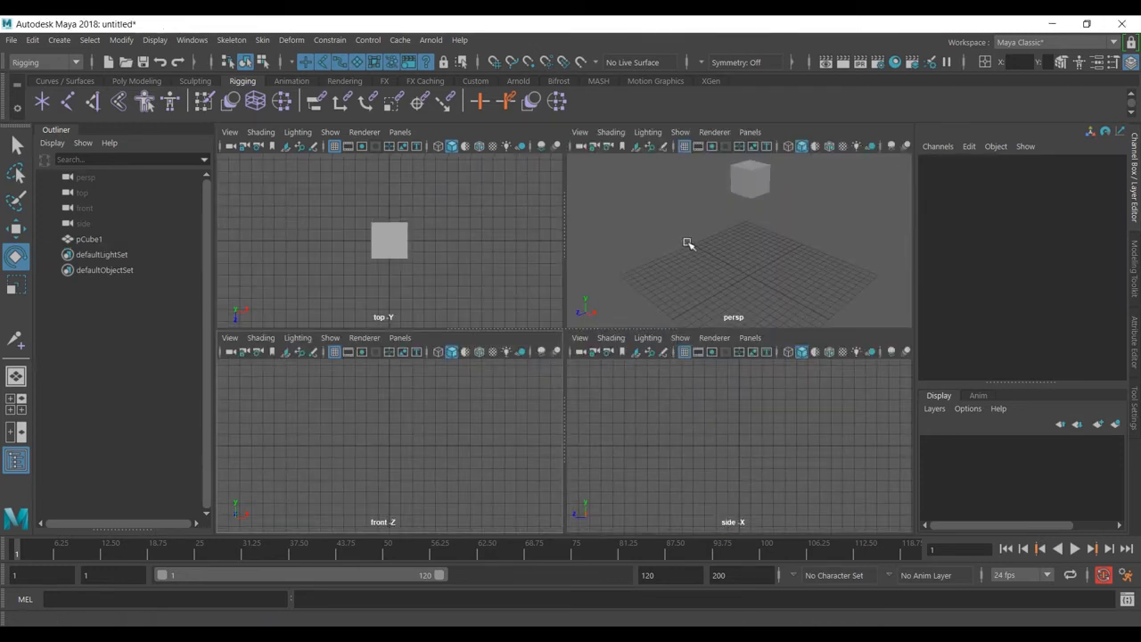
{"action": "key", "text": "space"}
{"action": "left_click_drag", "start_coordinate": [681, 255], "coordinate": [580, 179], "text": "alt"}
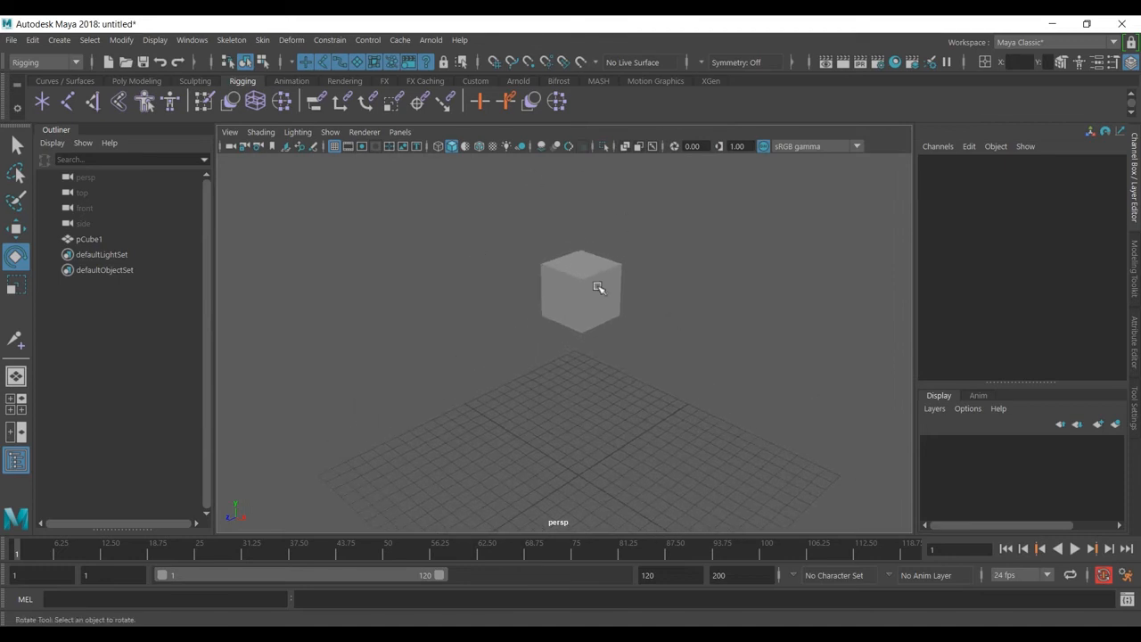
{"action": "scroll", "coordinate": [606, 275], "scroll_direction": "up", "scroll_amount": 3}
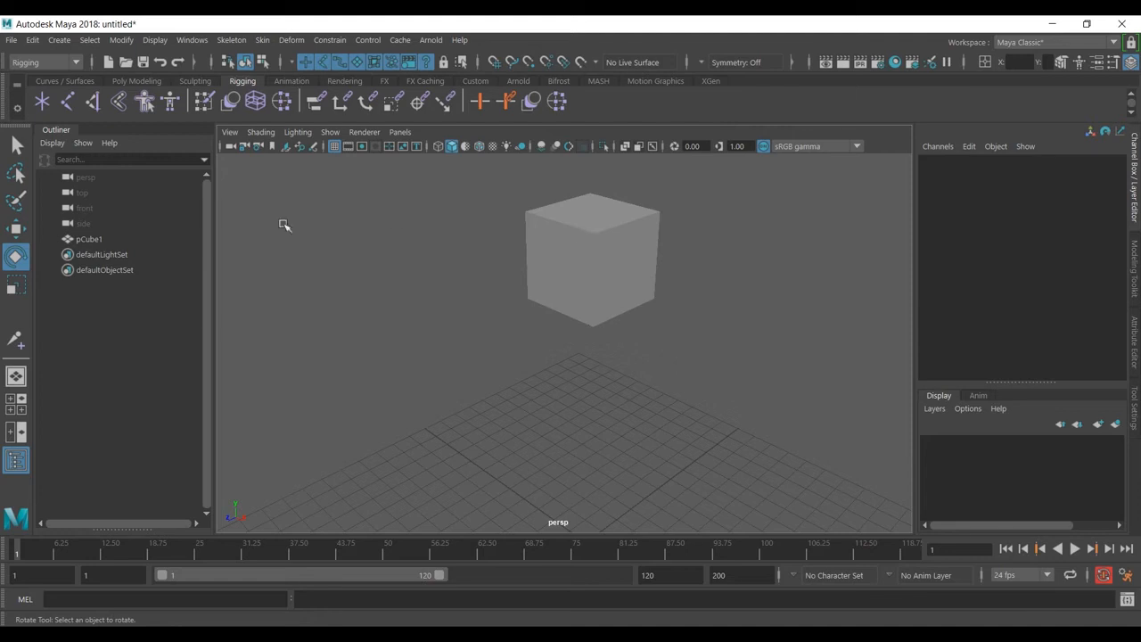
{"action": "left_click", "coordinate": [70, 104]}
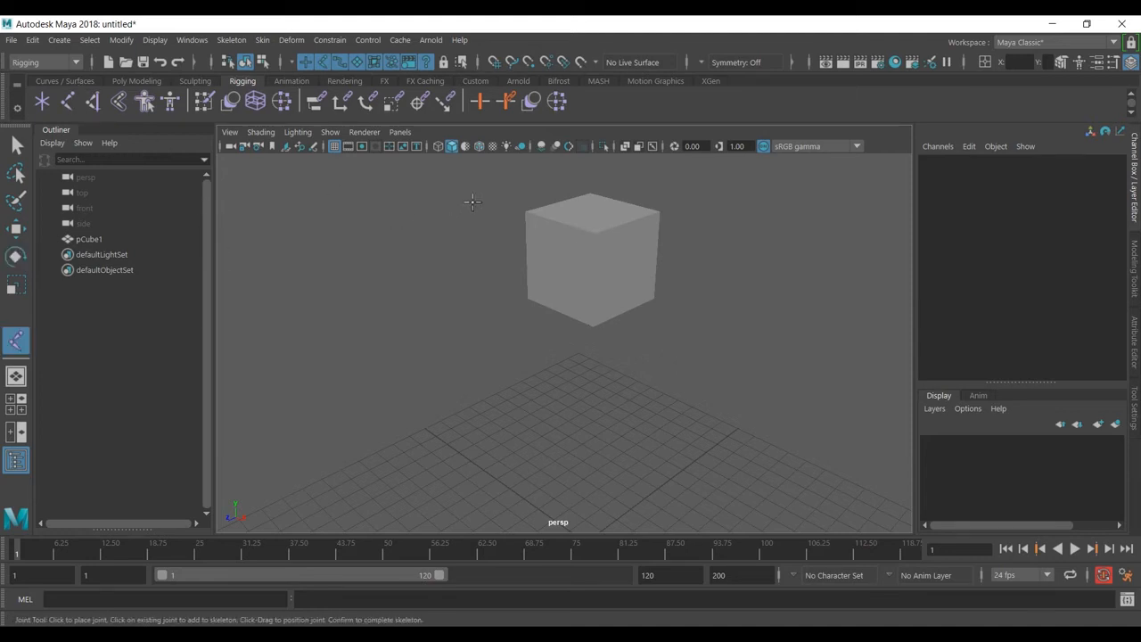
{"action": "key", "text": "v"}
{"action": "left_click", "coordinate": [526, 209]}
{"action": "left_click", "coordinate": [595, 234]}
{"action": "left_click", "coordinate": [594, 327]}
{"action": "left_click", "coordinate": [655, 301]}
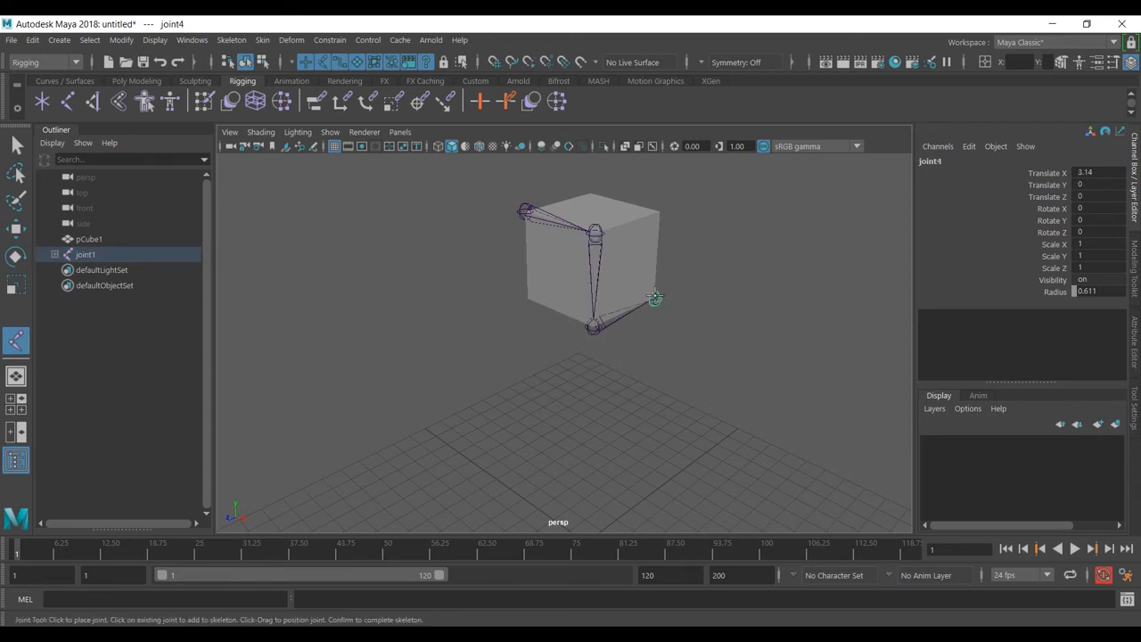
{"action": "key", "text": "Return"}
Step: Inspect the joint chain around the cube from another angle and delete it
{"action": "key", "text": "e"}
{"action": "left_click_drag", "start_coordinate": [656, 301], "coordinate": [583, 288], "text": "alt"}
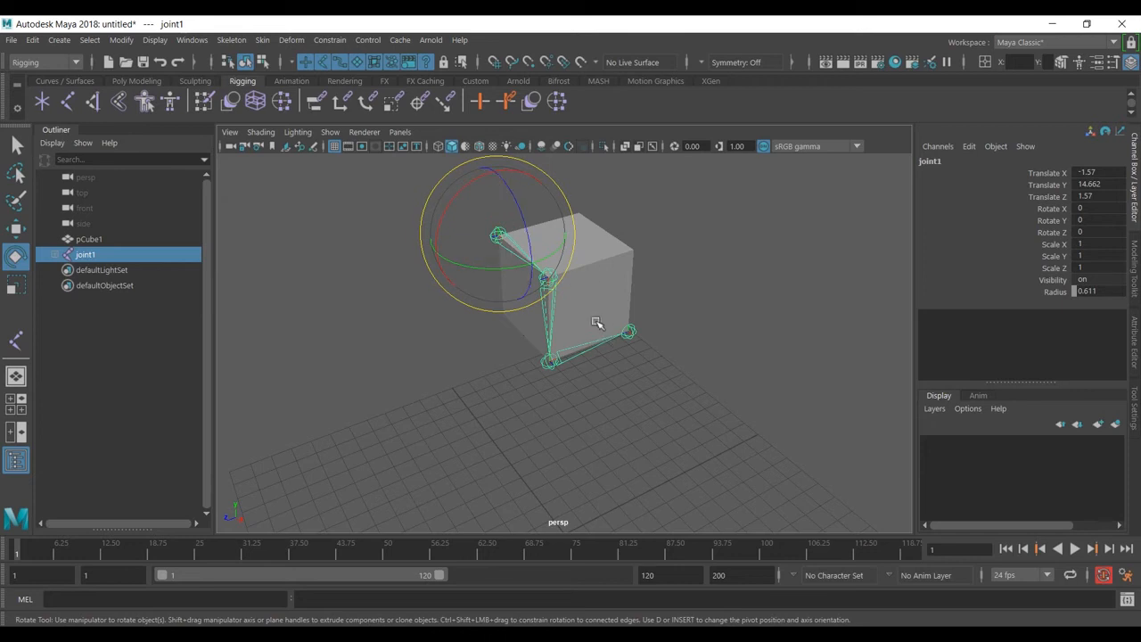
{"action": "left_click_drag", "start_coordinate": [597, 318], "coordinate": [637, 327], "text": "alt"}
{"action": "key", "text": "Delete"}
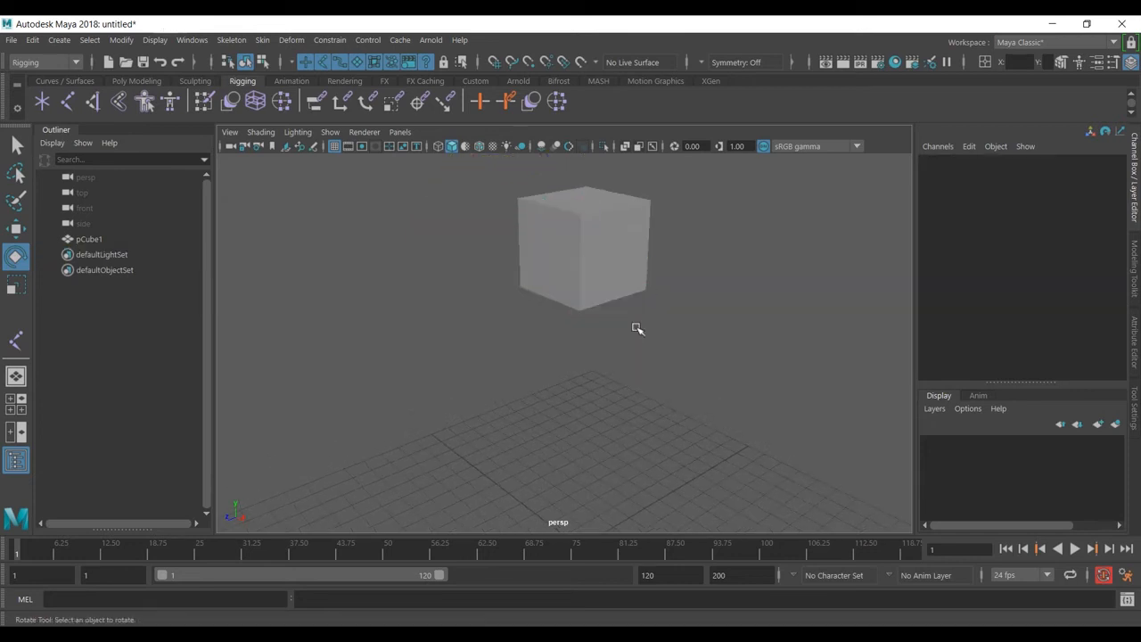
Step: Draw a three-joint chain snapped to the perspective grid, with the root at X -6, Z -2, and delete it
{"action": "middle_click_drag", "start_coordinate": [574, 428], "coordinate": [584, 383], "text": "alt"}
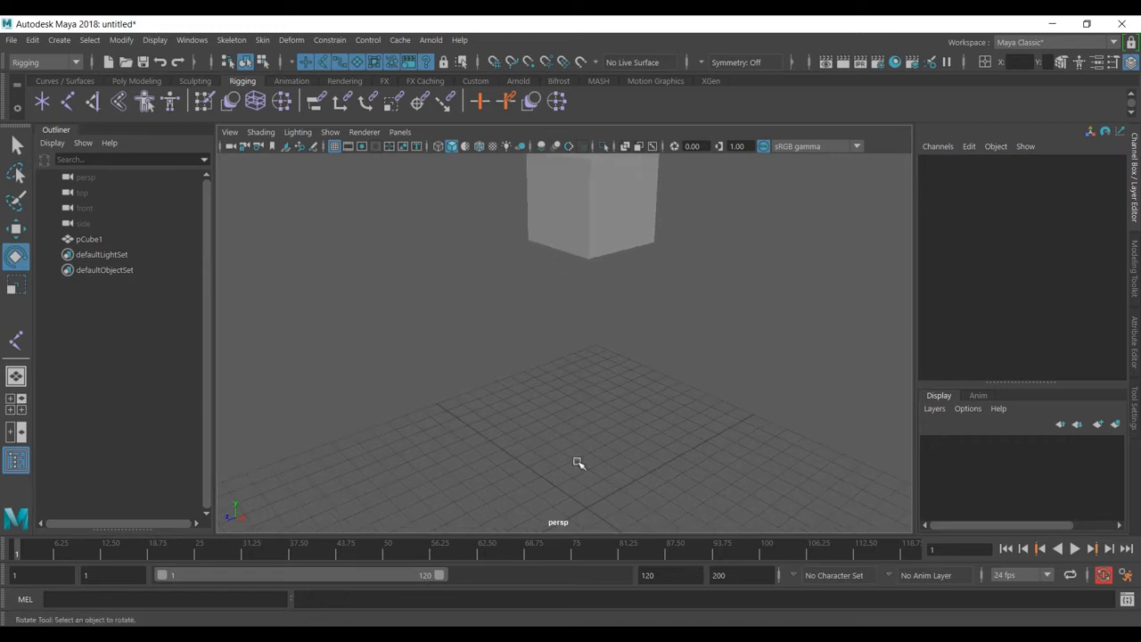
{"action": "left_click", "coordinate": [67, 101]}
{"action": "key", "text": "x"}
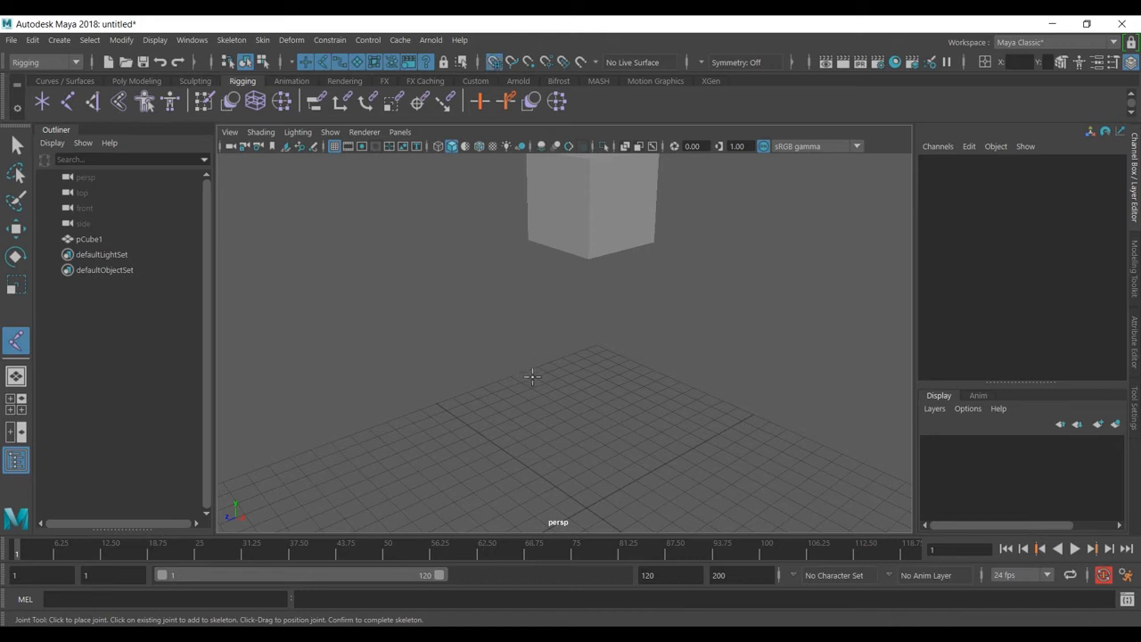
{"action": "left_click", "coordinate": [535, 436]}
{"action": "left_click", "coordinate": [703, 439]}
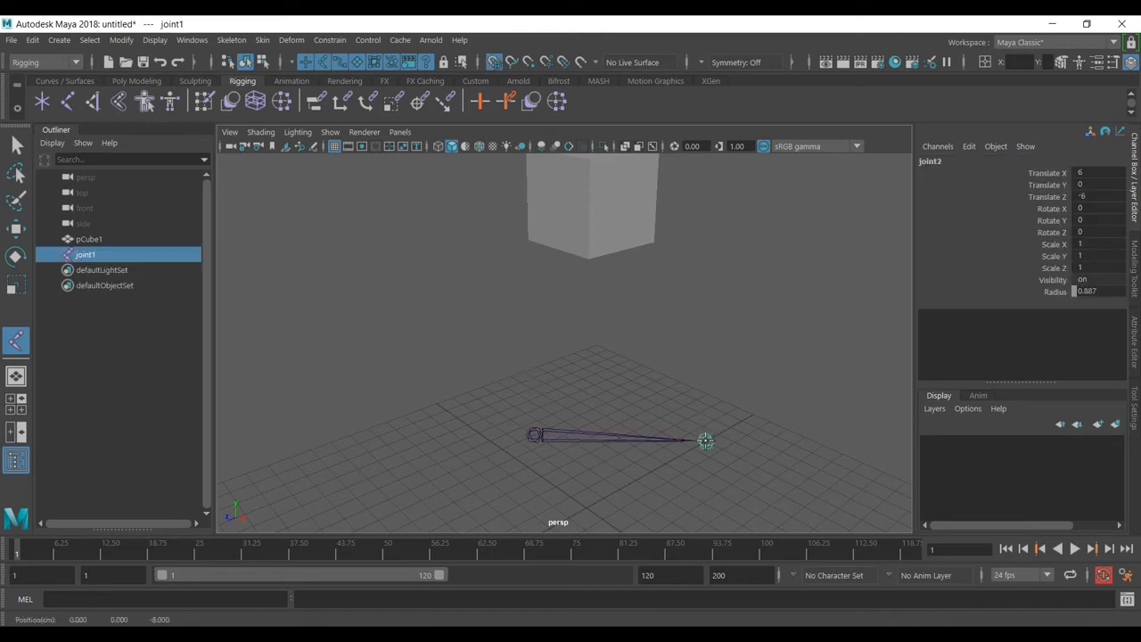
{"action": "left_click", "coordinate": [778, 479]}
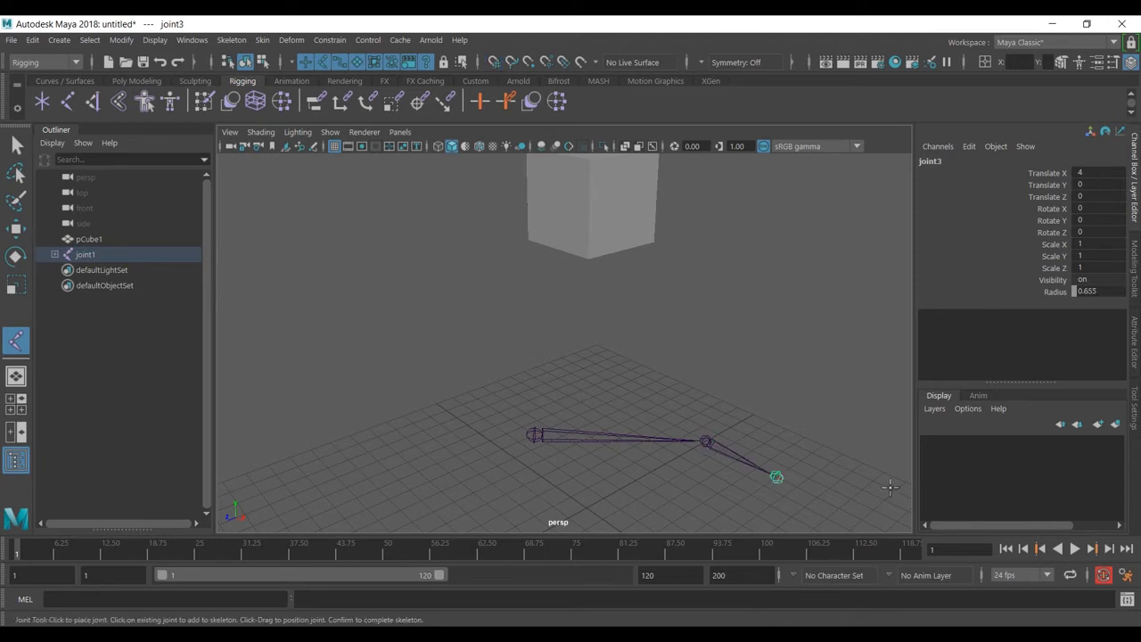
{"action": "key", "text": "Return"}
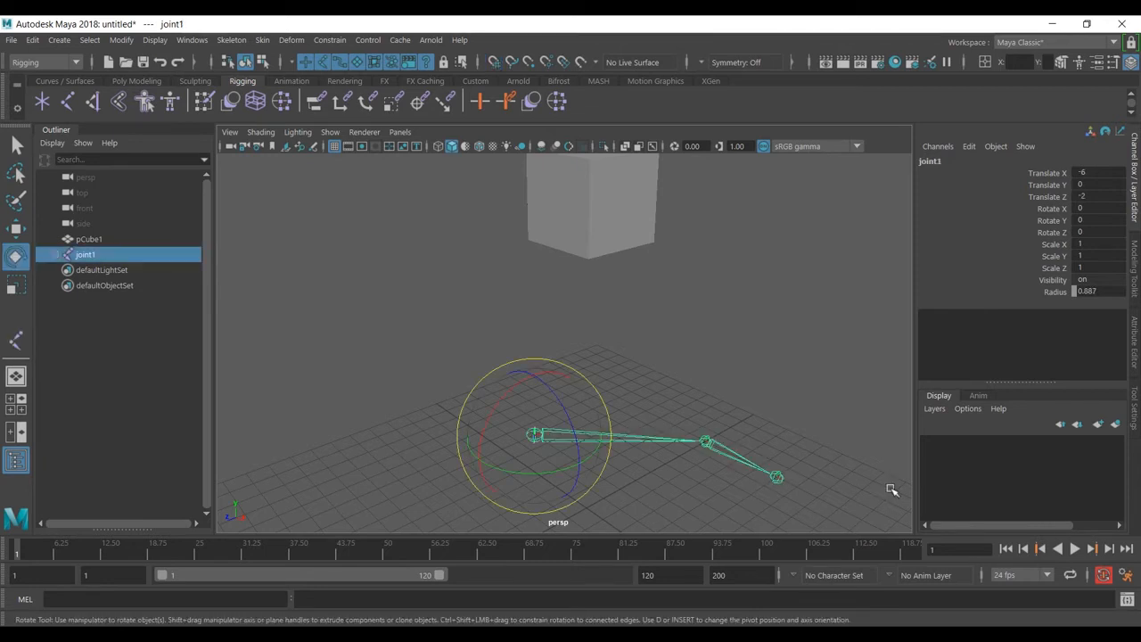
{"action": "key", "text": "Delete"}
Step: Show the front view full size and set the Joint tool's symmetry to X-Axis
{"action": "middle_click_drag", "start_coordinate": [630, 415], "coordinate": [692, 327], "text": "alt"}
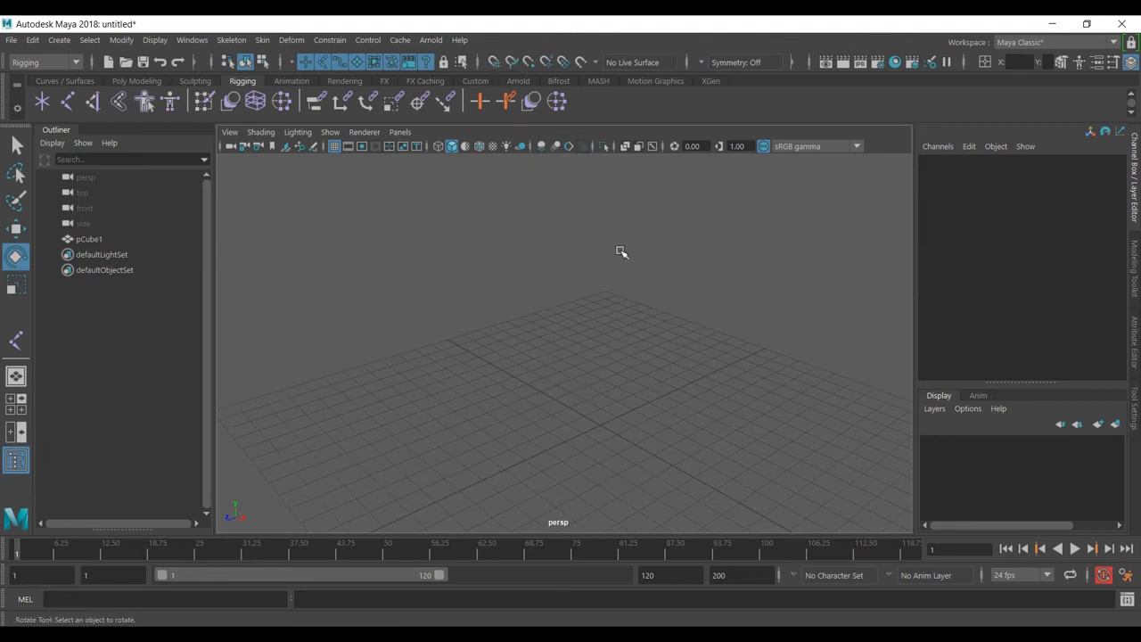
{"action": "middle_click_drag", "start_coordinate": [671, 336], "coordinate": [651, 414], "text": "alt"}
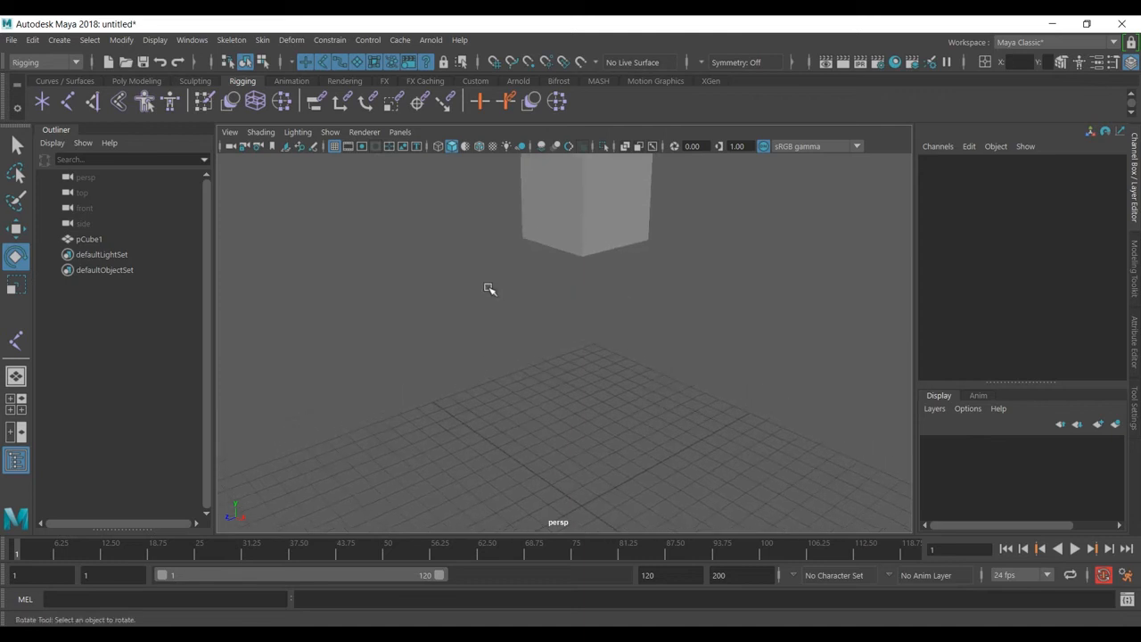
{"action": "scroll", "coordinate": [497, 306], "scroll_direction": "down", "scroll_amount": 2}
{"action": "key", "text": "space"}
{"action": "key", "text": "space"}
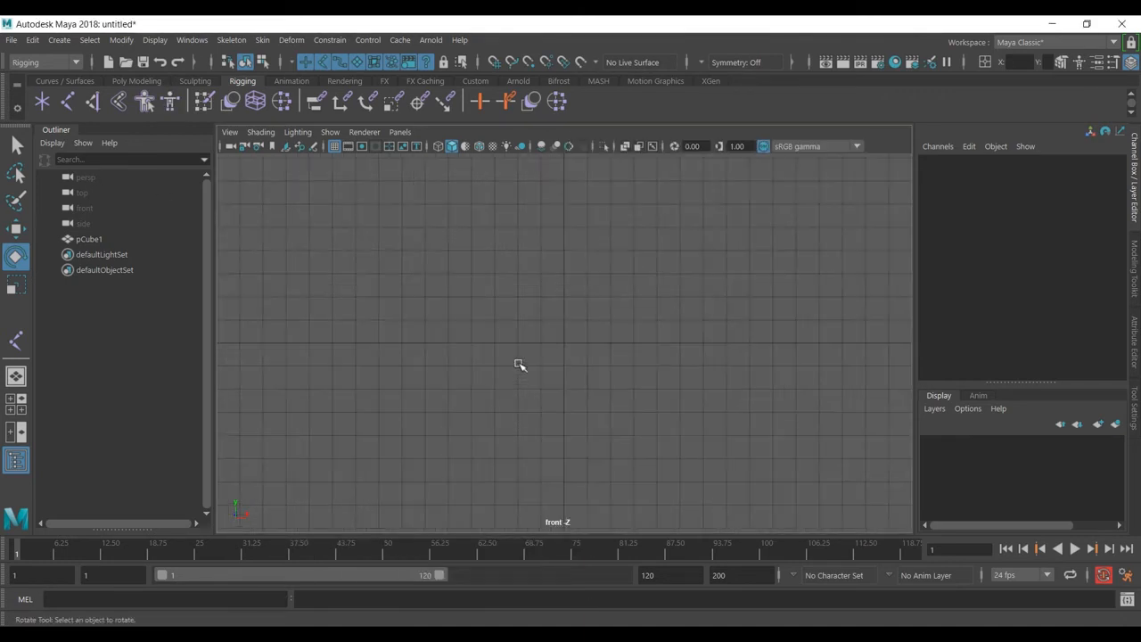
{"action": "double_click", "coordinate": [71, 104]}
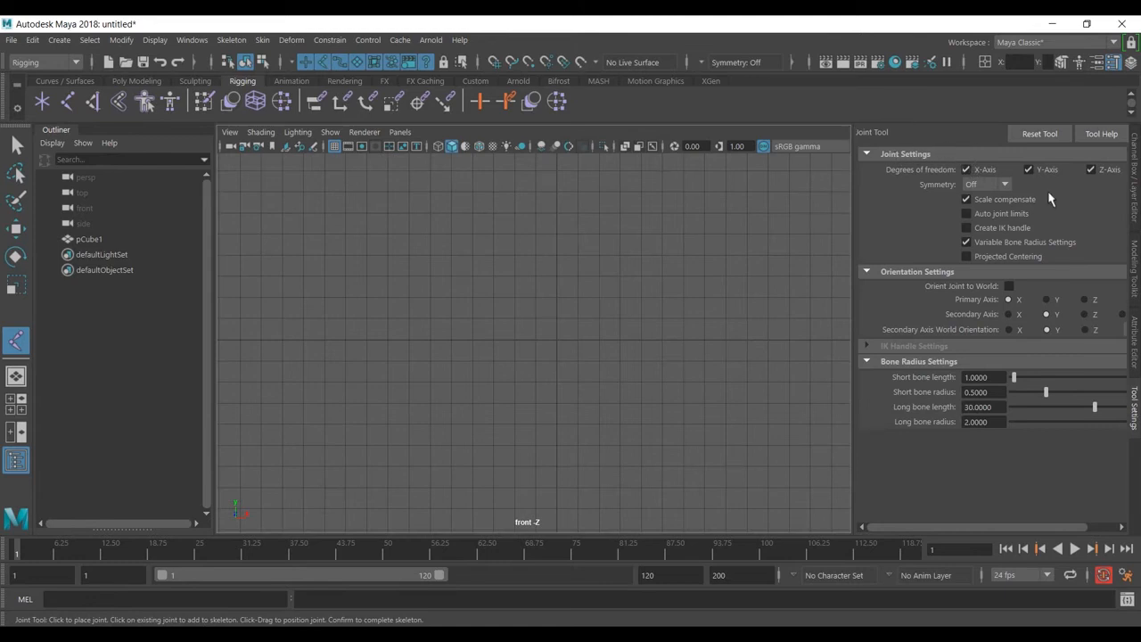
{"action": "left_click", "coordinate": [1001, 185]}
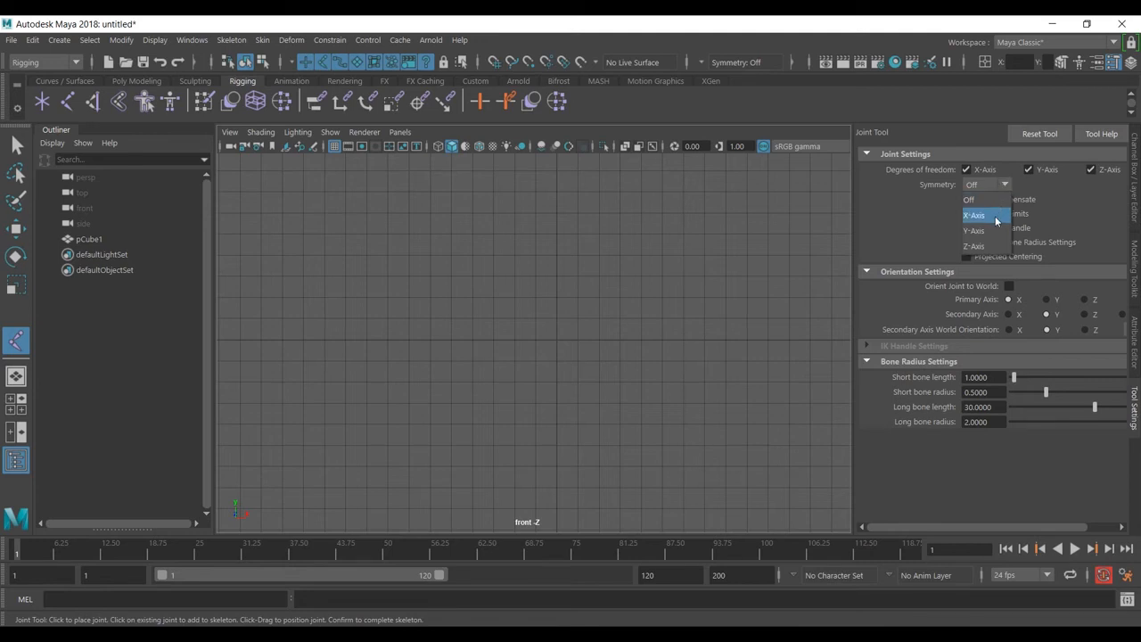
{"action": "left_click", "coordinate": [996, 216]}
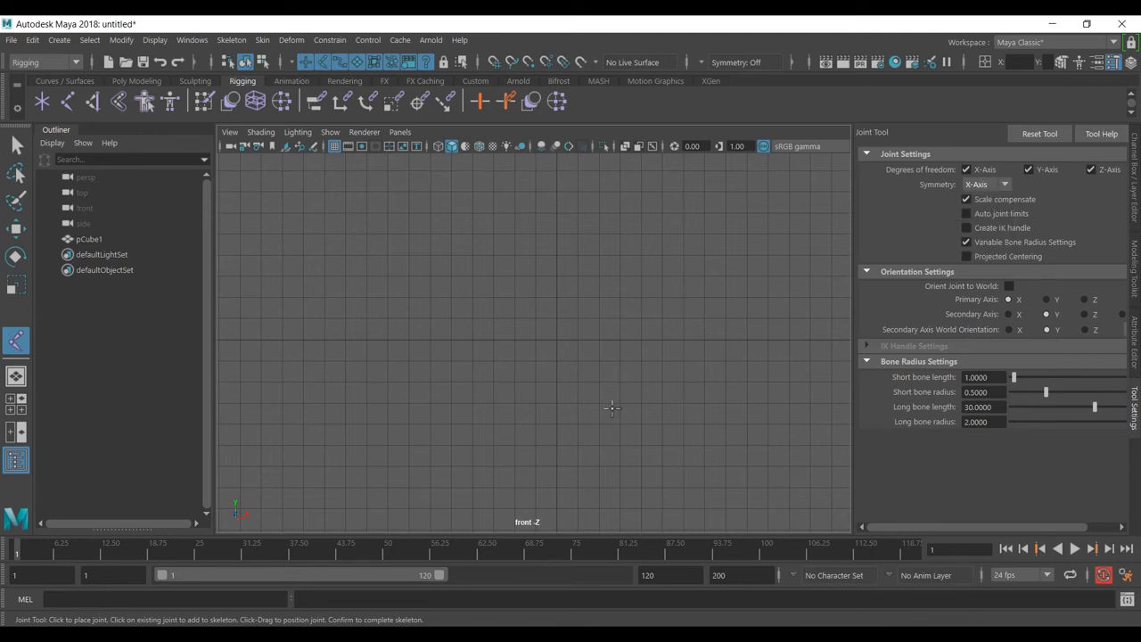
Step: Draw an arch-shaped chain of five joints on the positive X side of the front view, mirrored across the X axis
{"action": "left_click", "coordinate": [612, 409]}
{"action": "left_click", "coordinate": [648, 359]}
{"action": "left_click", "coordinate": [716, 312]}
{"action": "left_click", "coordinate": [766, 323]}
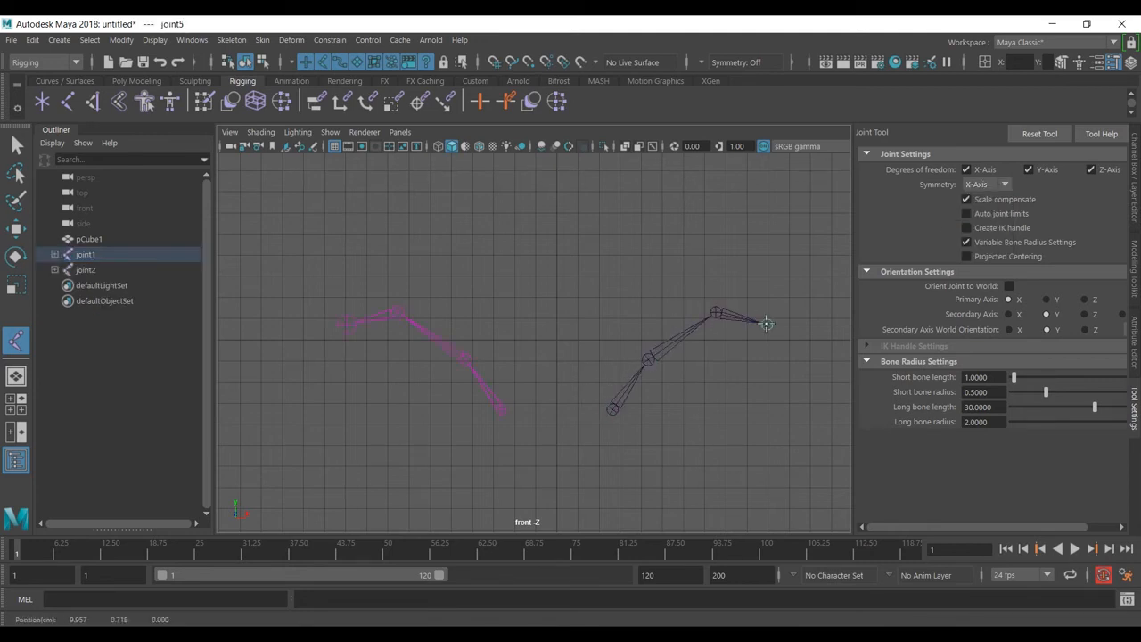
{"action": "left_click", "coordinate": [790, 364]}
{"action": "key", "text": "Return"}
Step: Delete both mirrored joint chains and reset the Rotate tool's settings to their defaults
{"action": "key", "text": "e"}
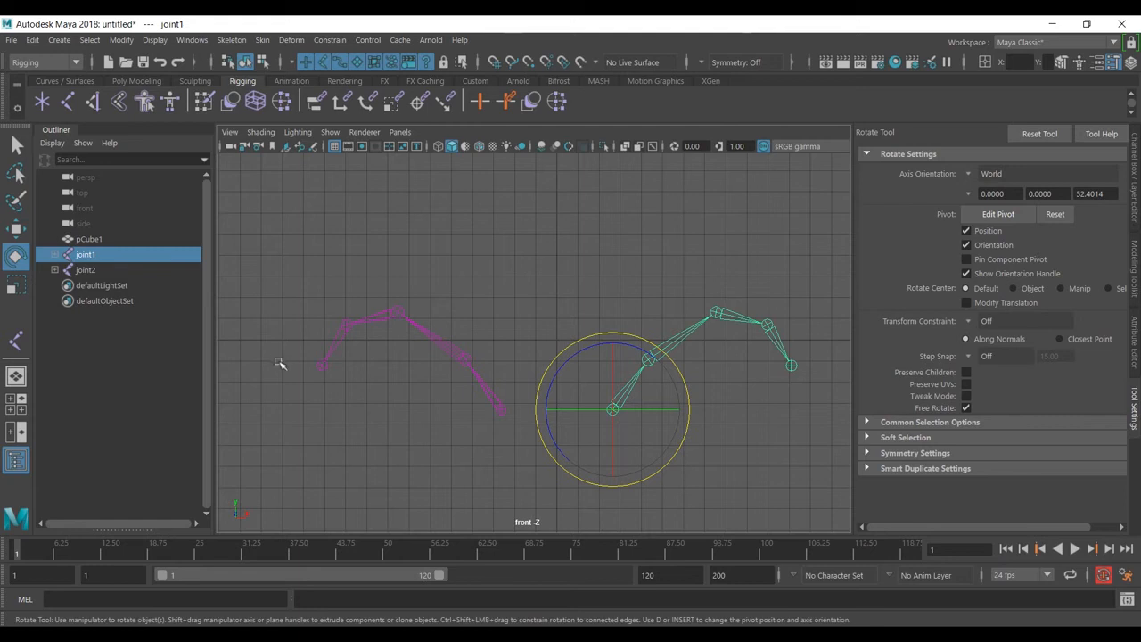
{"action": "key", "text": "Delete"}
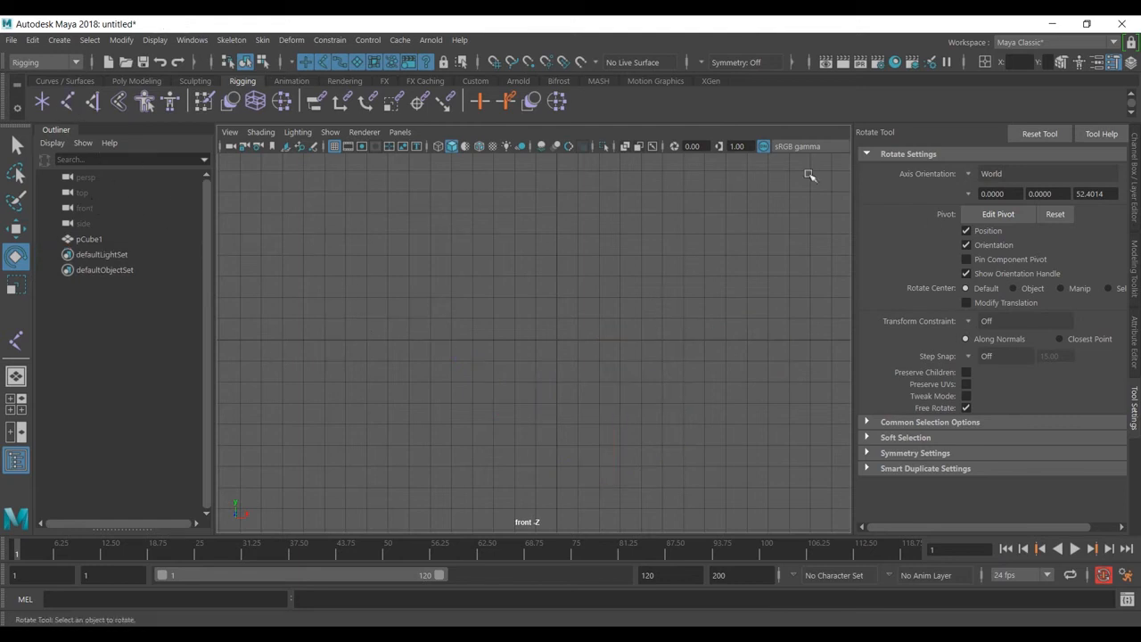
{"action": "left_click", "coordinate": [1040, 133]}
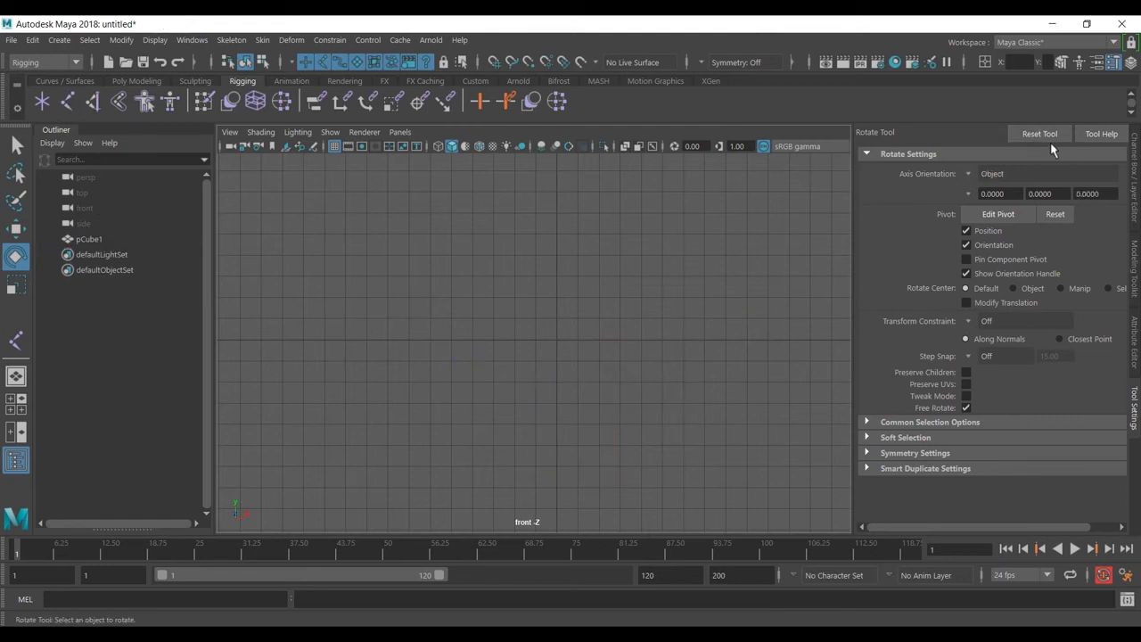
Step: Draw a single mirrored bone between two joints in the front view and delete it
{"action": "left_click", "coordinate": [92, 101]}
{"action": "left_click", "coordinate": [621, 410]}
{"action": "left_click", "coordinate": [629, 343]}
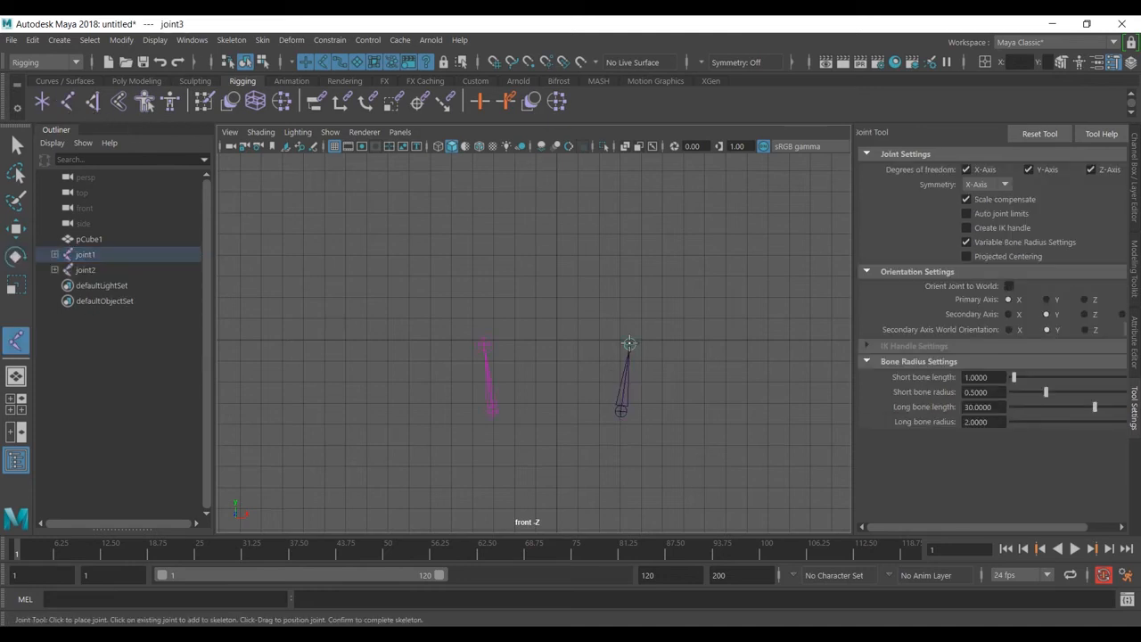
{"action": "key", "text": "Return"}
{"action": "key", "text": "Delete"}
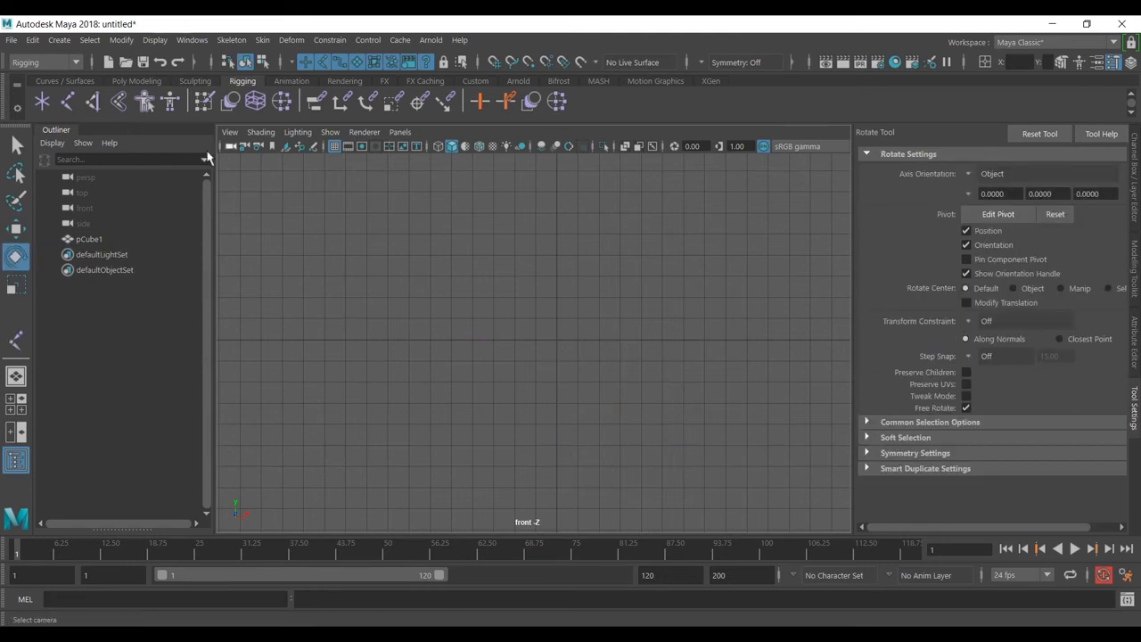
Step: Turn the Joint tool's symmetry off and draw a slanted three-joint chain in the front view, its middle joint at about X 4.1, Y -0.8
{"action": "left_click", "coordinate": [89, 100]}
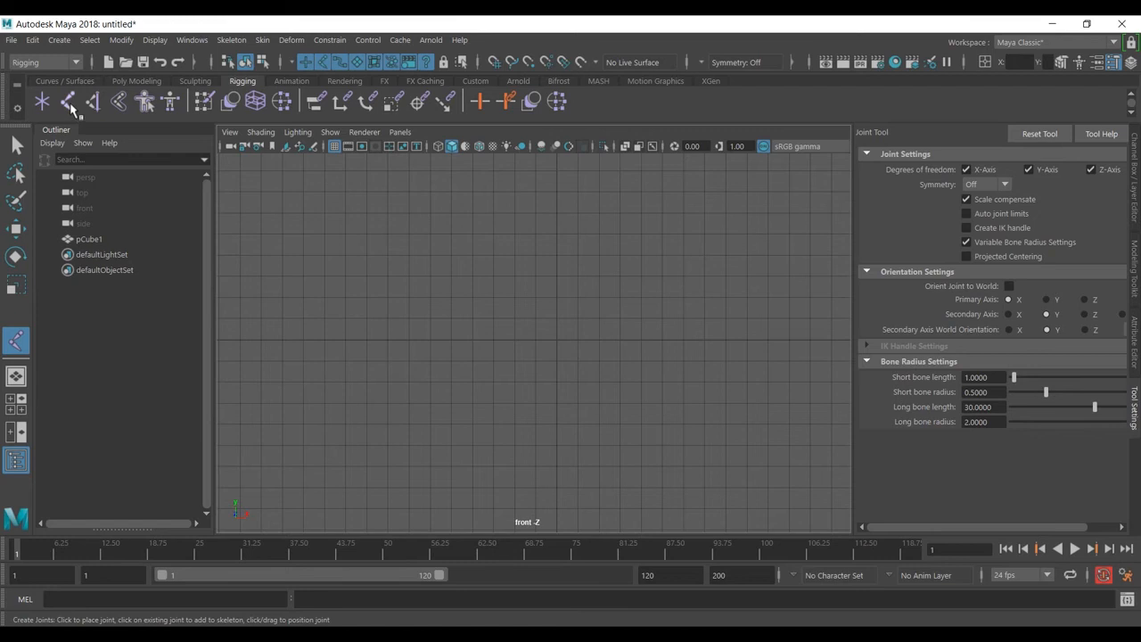
{"action": "left_click", "coordinate": [629, 430]}
{"action": "left_click", "coordinate": [643, 357]}
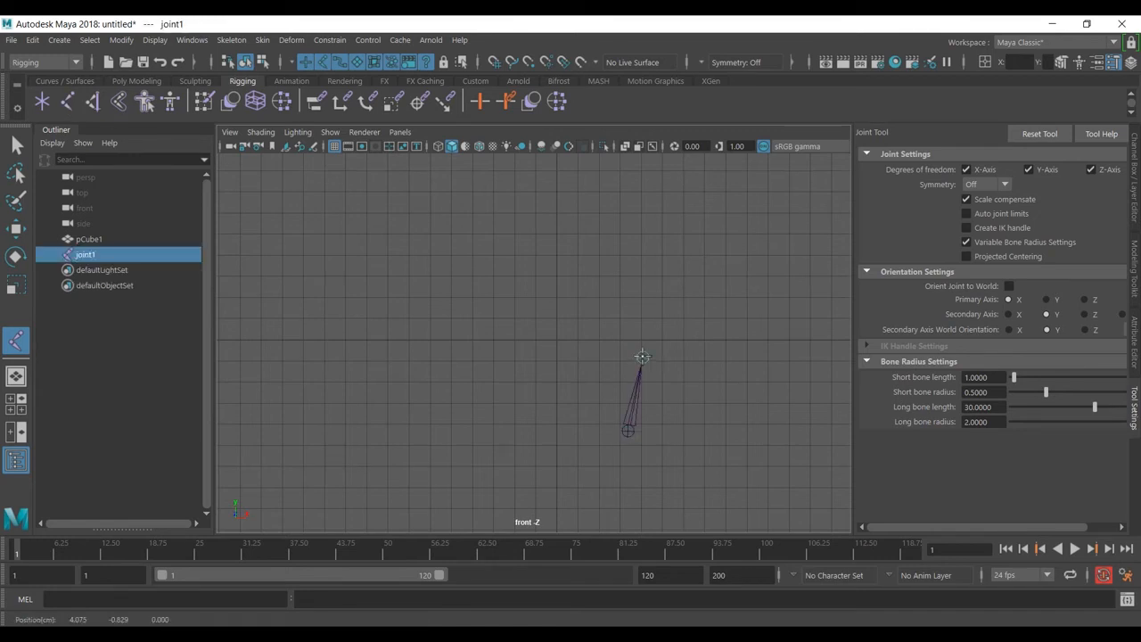
{"action": "left_click", "coordinate": [662, 287]}
{"action": "key", "text": "Return"}
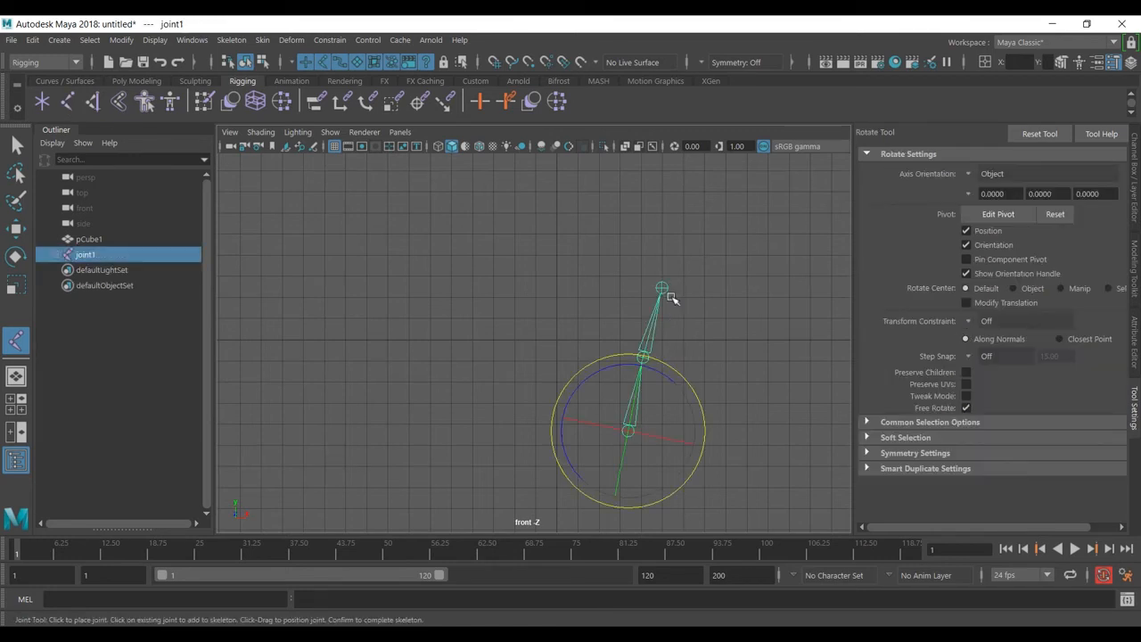
Step: Create two separate single joints beside the three-joint chain in the front view, one near its middle and one level with its upper end
{"action": "left_click", "coordinate": [69, 102]}
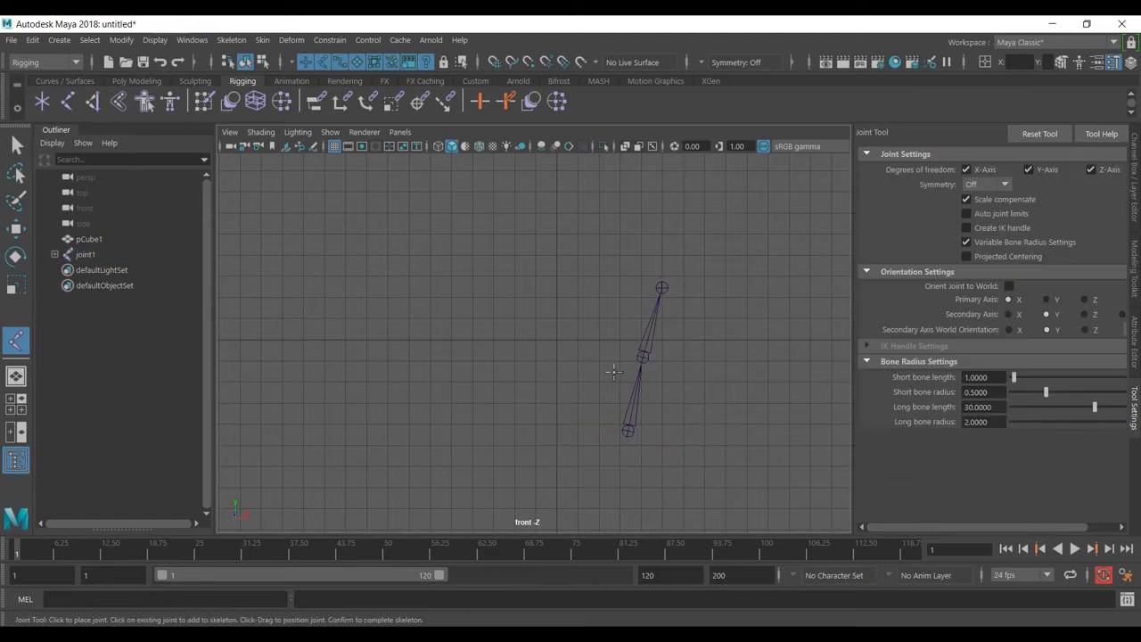
{"action": "left_click", "coordinate": [708, 373]}
{"action": "key", "text": "Return"}
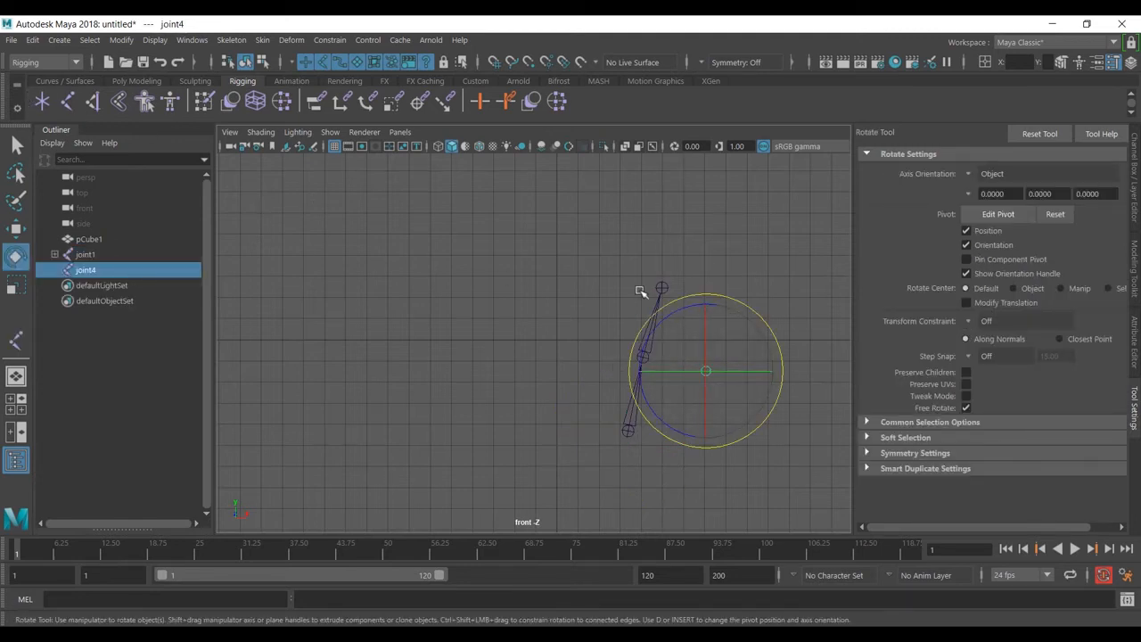
{"action": "left_click", "coordinate": [70, 105]}
{"action": "left_click", "coordinate": [752, 290]}
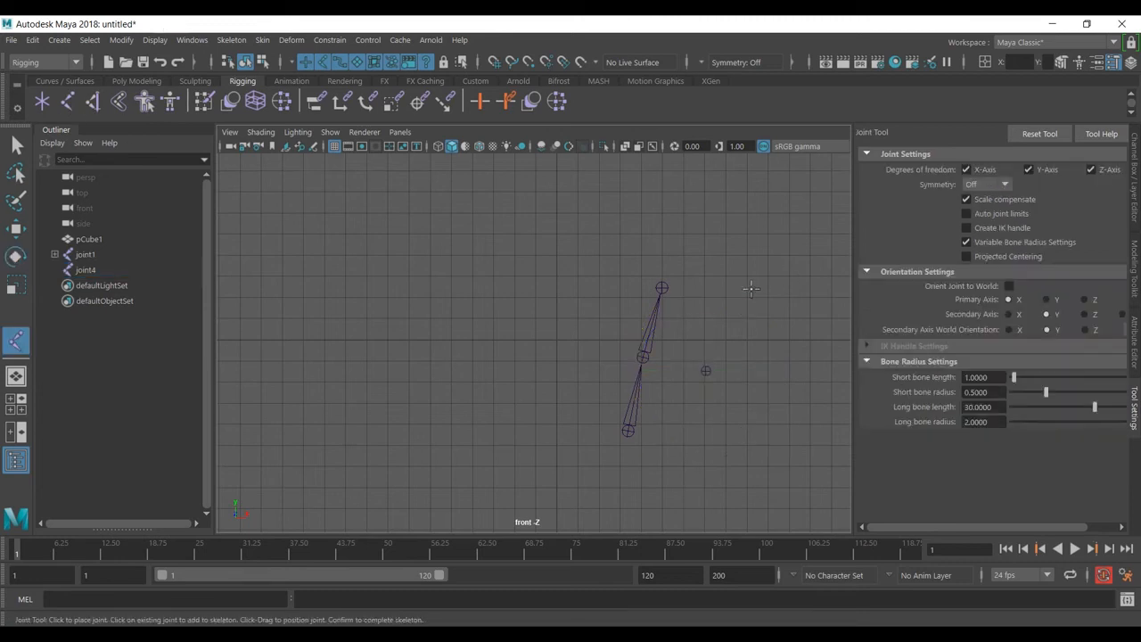
{"action": "key", "text": "Return"}
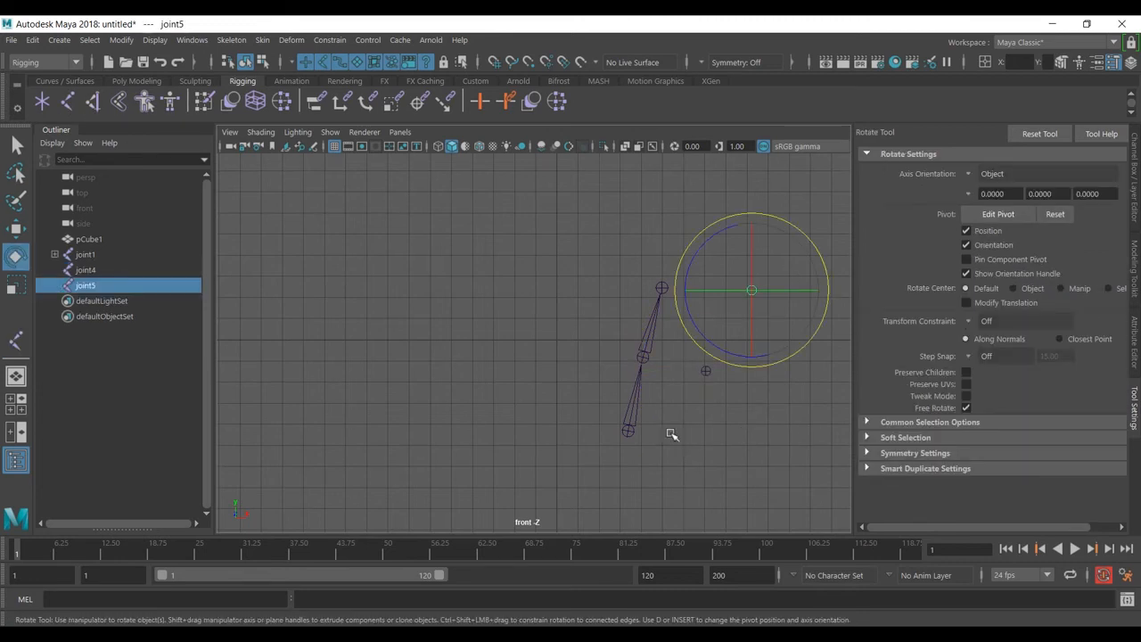
Step: Replace the upper single joint with a duplicate placed level with the lower single joint, deleting the original
{"action": "key", "text": "ctrl+d"}
{"action": "key", "text": "w"}
{"action": "left_click_drag", "start_coordinate": [756, 293], "coordinate": [769, 378]}
{"action": "left_click", "coordinate": [741, 438]}
{"action": "left_click_drag", "start_coordinate": [745, 268], "coordinate": [785, 309]}
{"action": "key", "text": "Delete"}
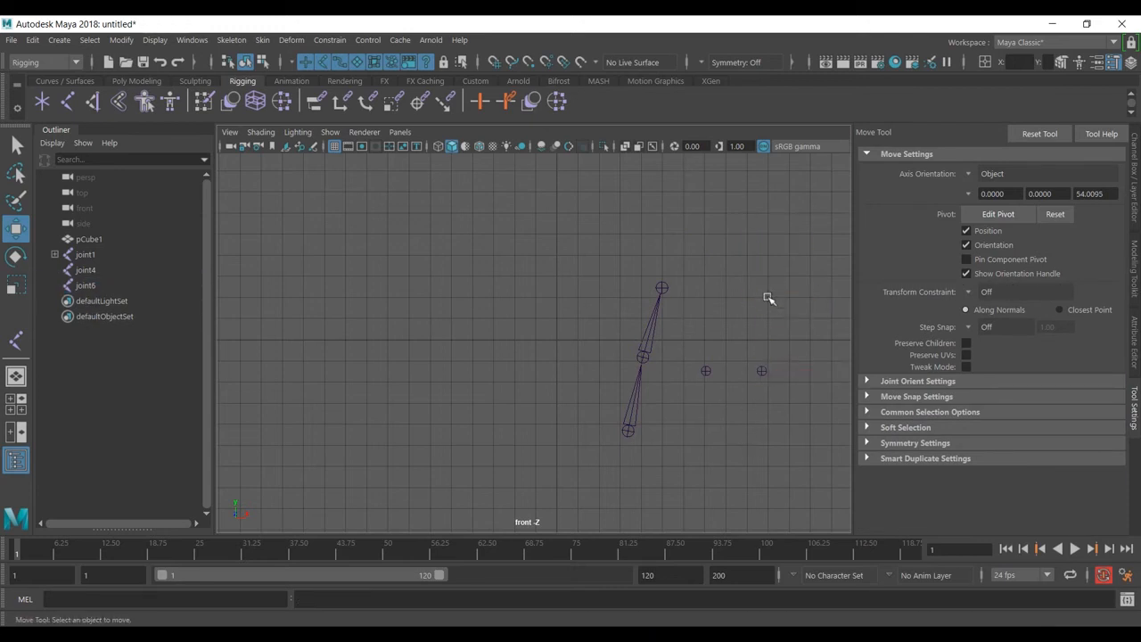
Step: Rename the root joint of the three-joint chain as L_1
{"action": "left_click", "coordinate": [629, 434]}
{"action": "double_click", "coordinate": [91, 257]}
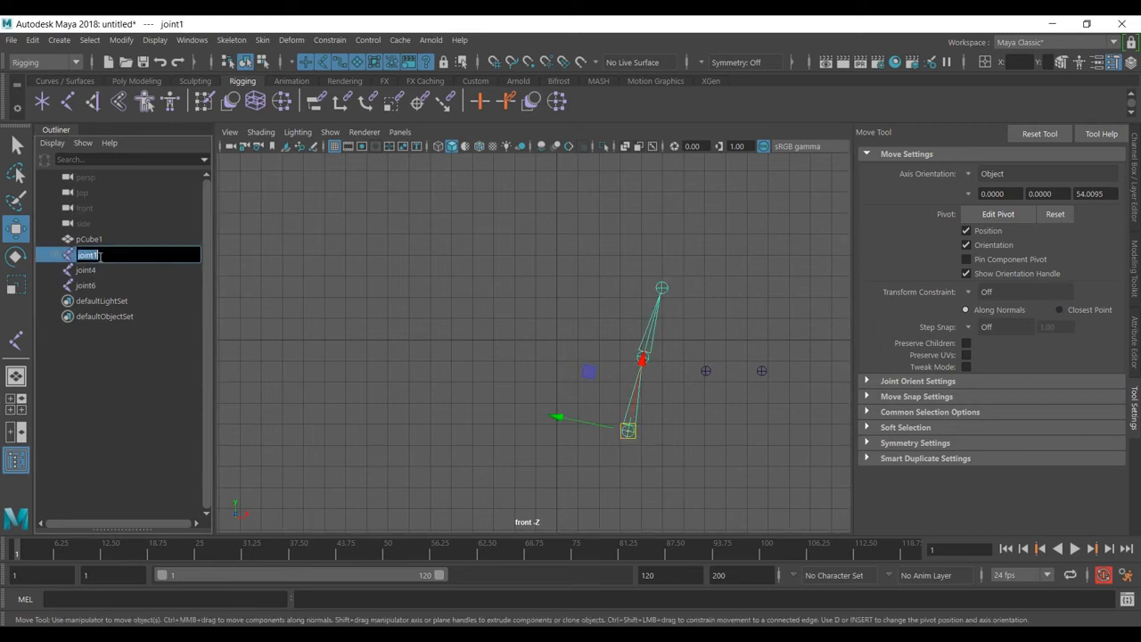
{"action": "type", "text": "L"}
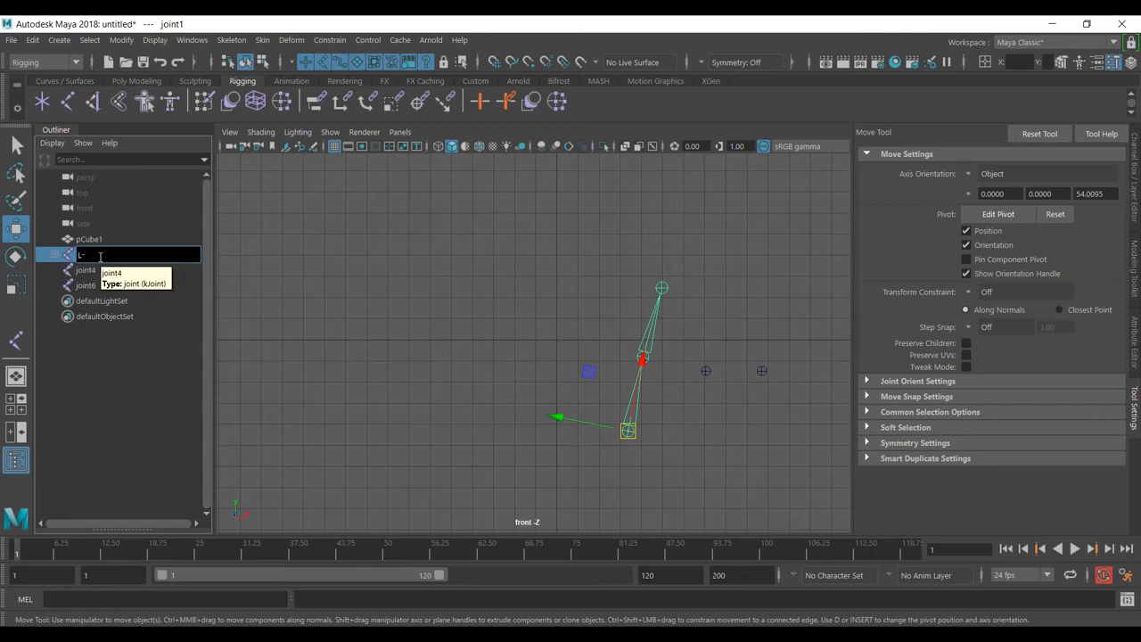
{"action": "type", "text": "_1"}
{"action": "key", "text": "Return"}
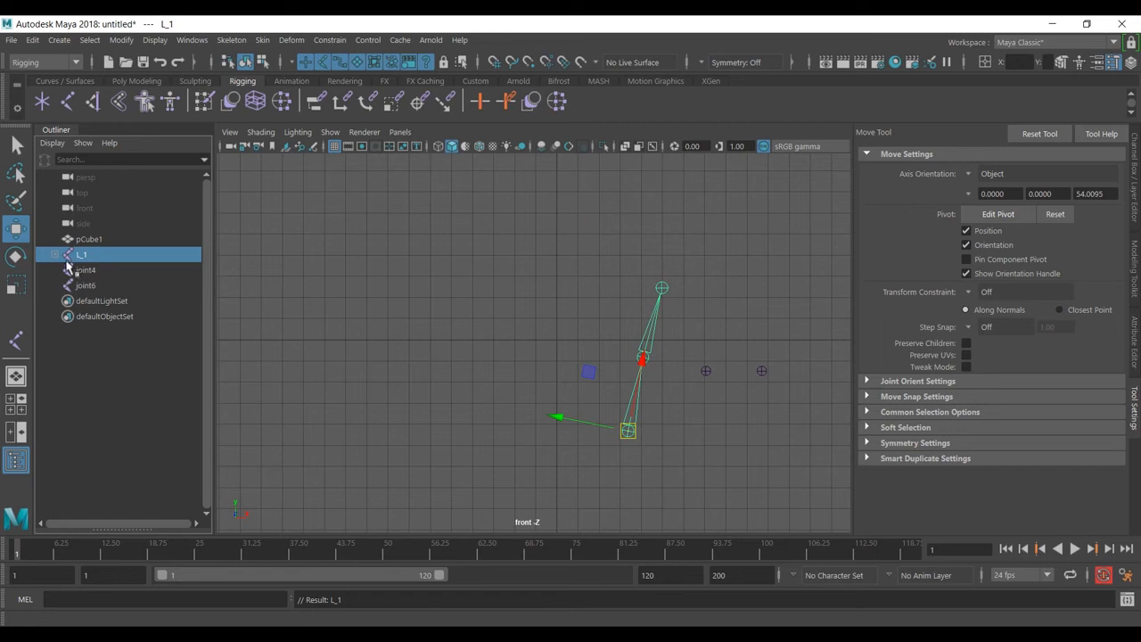
Step: Expand the L_1 hierarchy and rename its middle joint as L_2
{"action": "left_click", "coordinate": [55, 256]}
{"action": "left_click", "coordinate": [69, 270]}
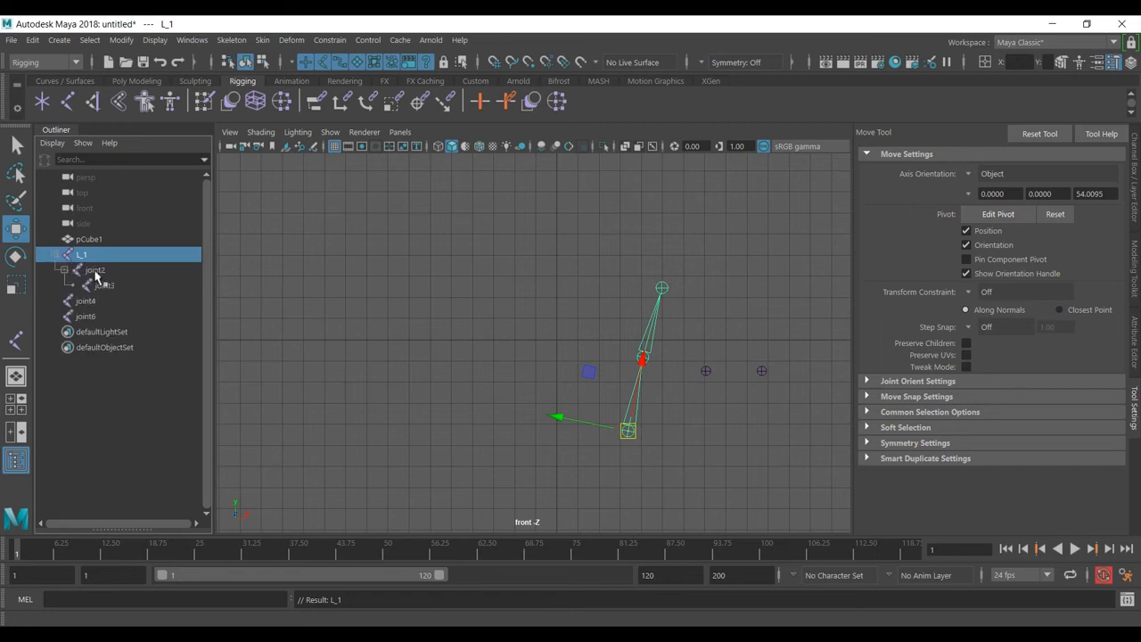
{"action": "double_click", "coordinate": [97, 270]}
{"action": "type", "text": "L"}
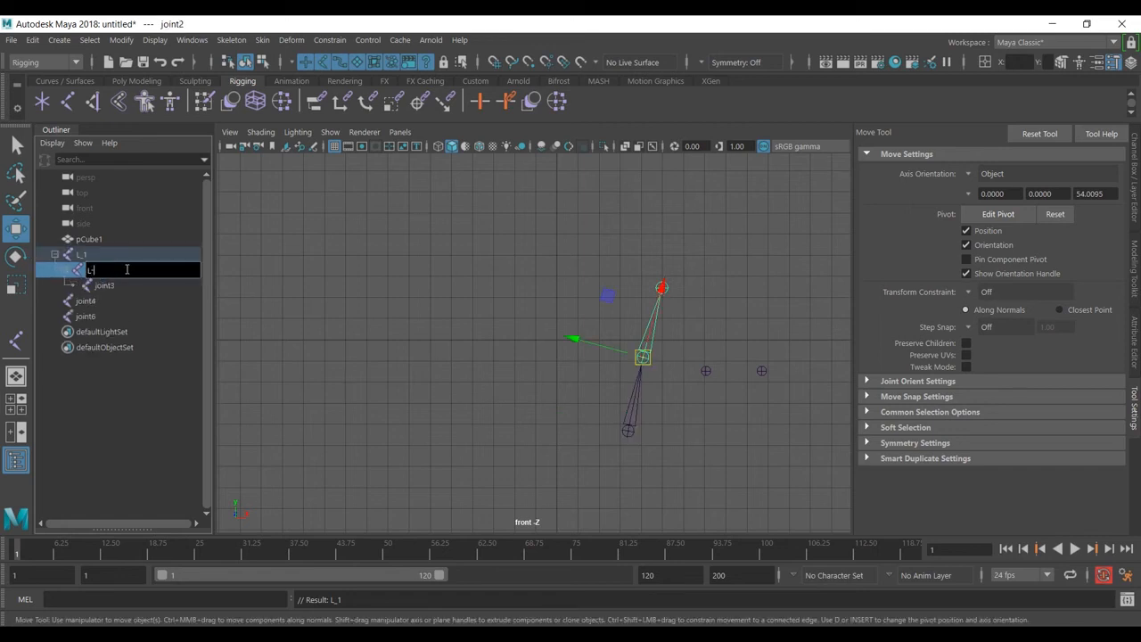
{"action": "type", "text": "_2"}
{"action": "key", "text": "Return"}
Step: Rename the chain's end joint as L_3 and clear the selection
{"action": "double_click", "coordinate": [122, 284]}
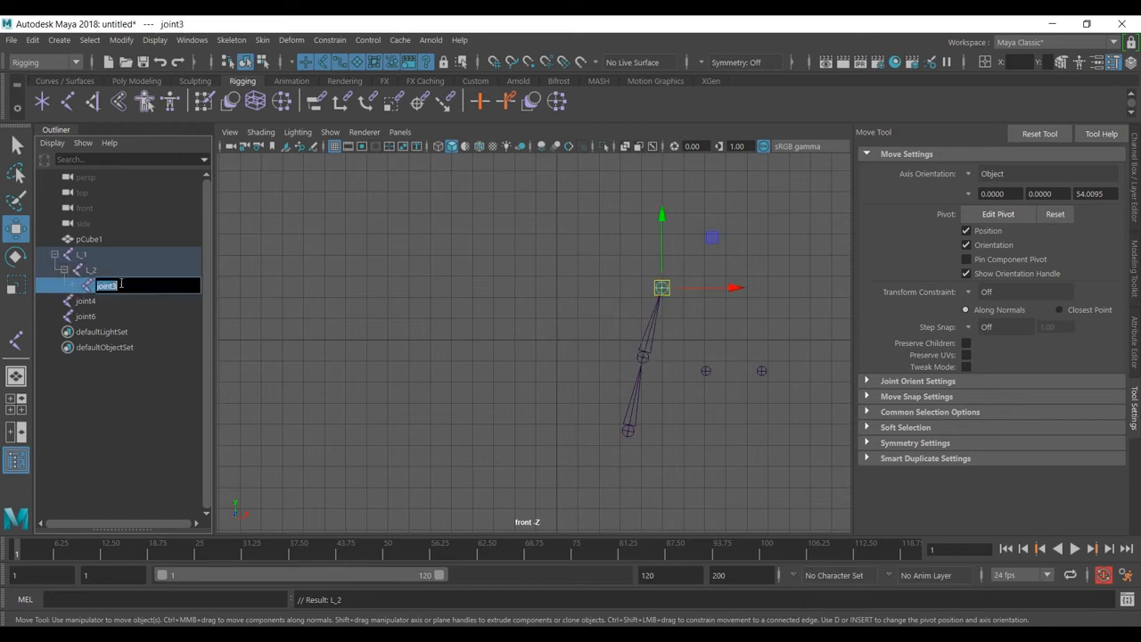
{"action": "type", "text": "L3"}
{"action": "key", "text": "Return"}
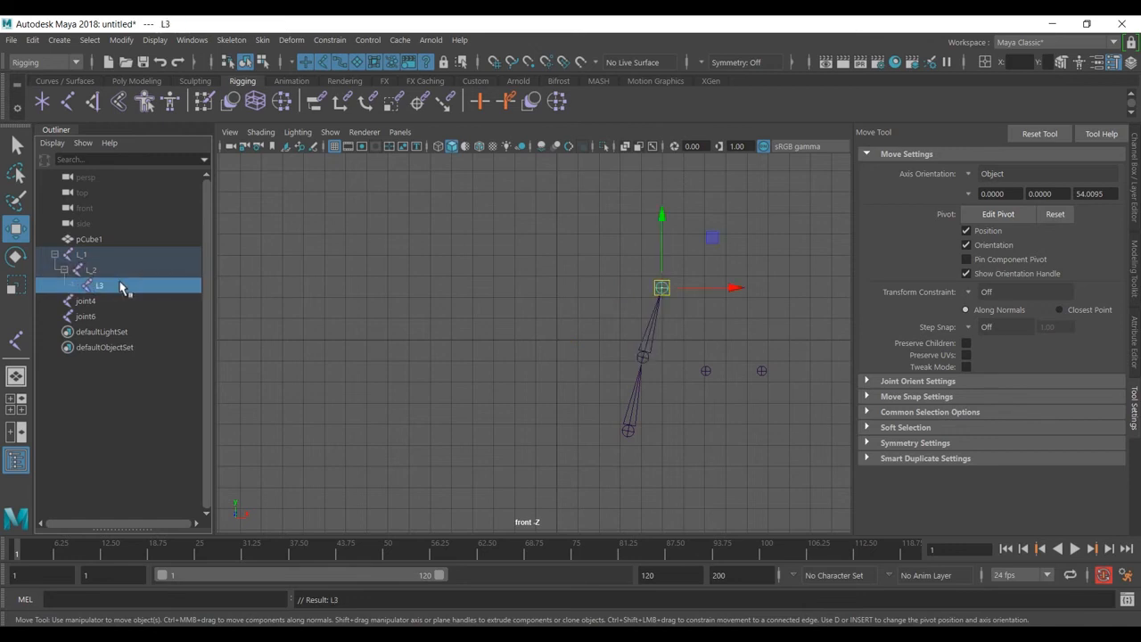
{"action": "double_click", "coordinate": [121, 285]}
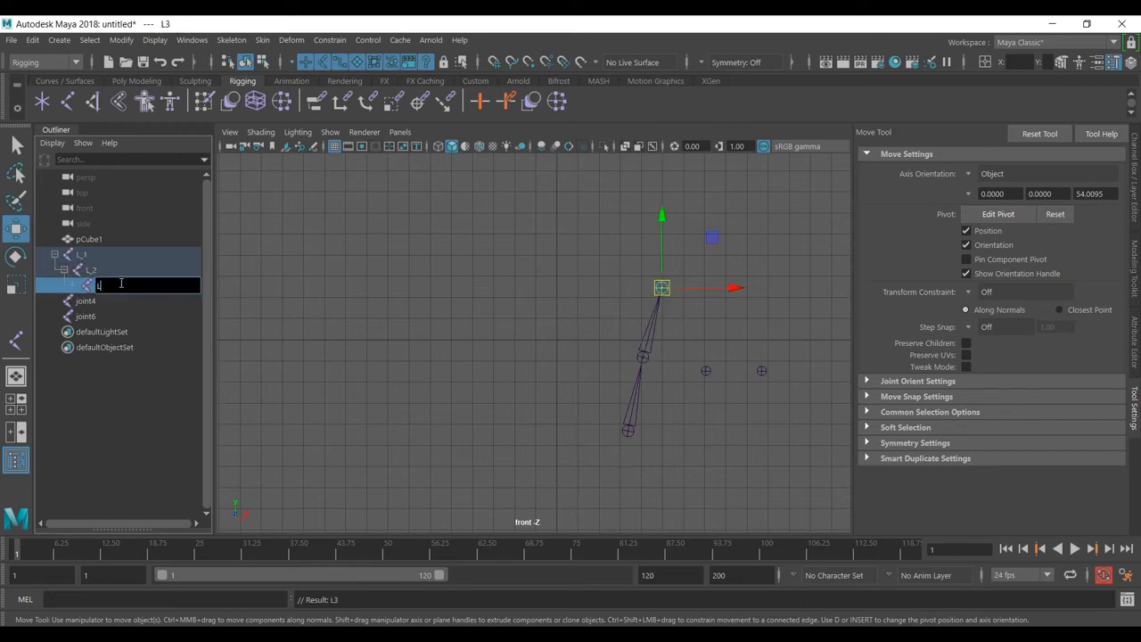
{"action": "type", "text": "L_3"}
{"action": "key", "text": "Return"}
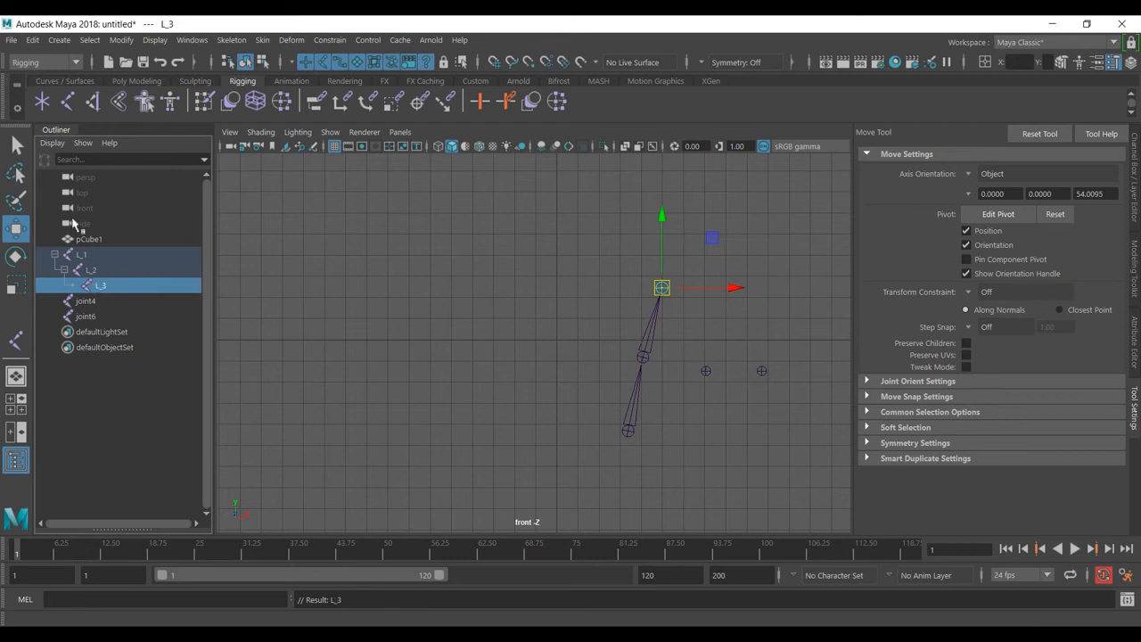
{"action": "left_click", "coordinate": [414, 261]}
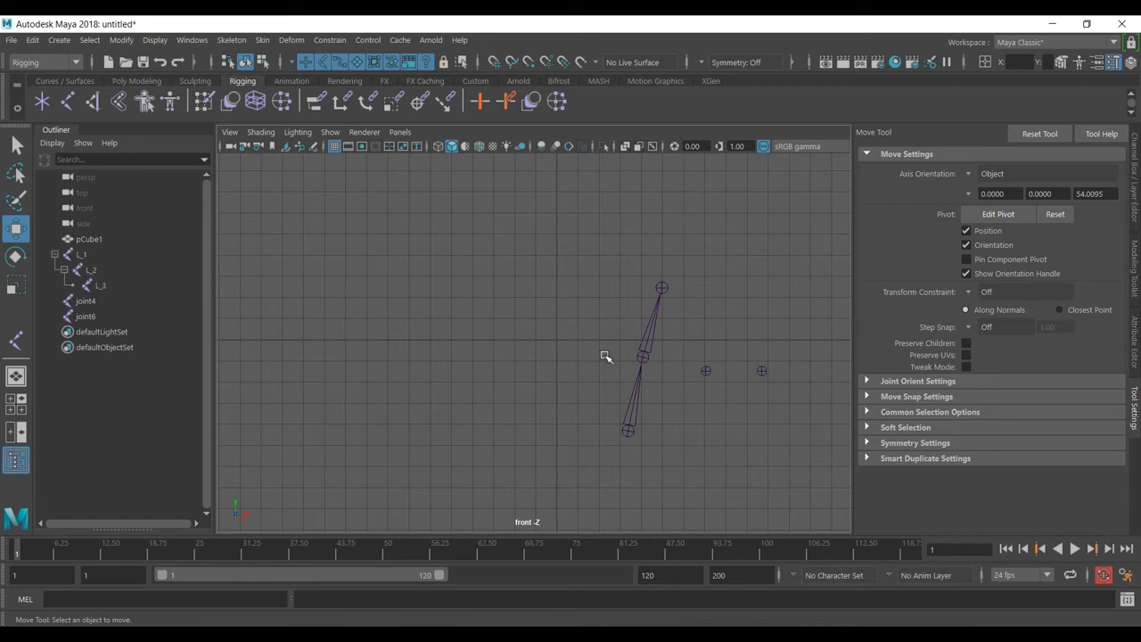
Step: Reset the Mirror Joint options for the L_1 chain and set them to mirror across YZ
{"action": "left_click", "coordinate": [629, 433]}
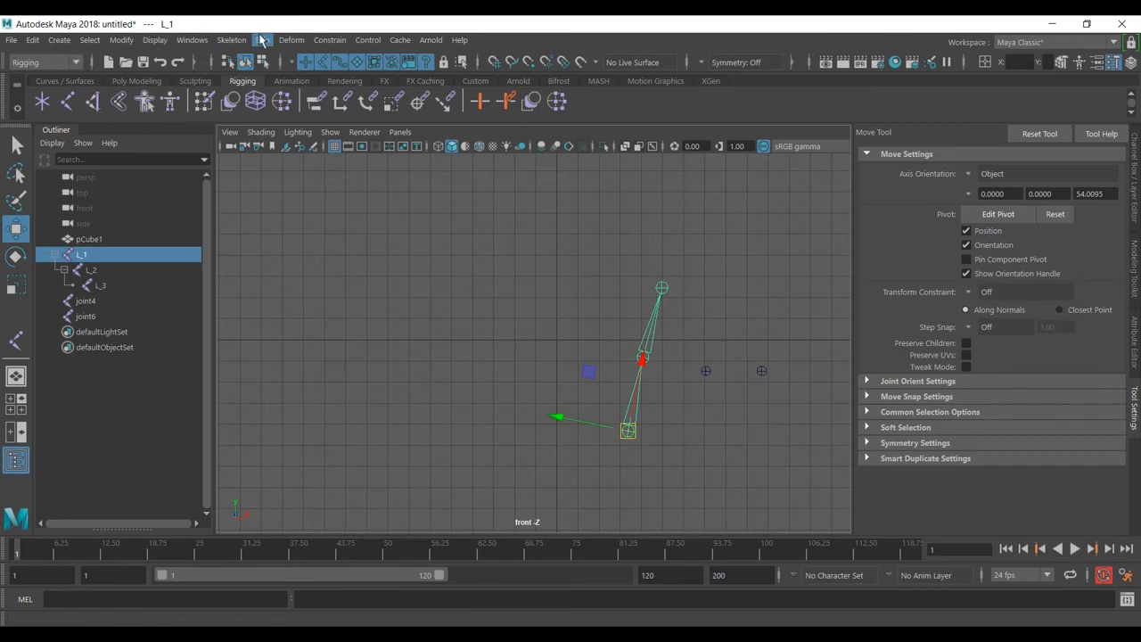
{"action": "left_click", "coordinate": [238, 40]}
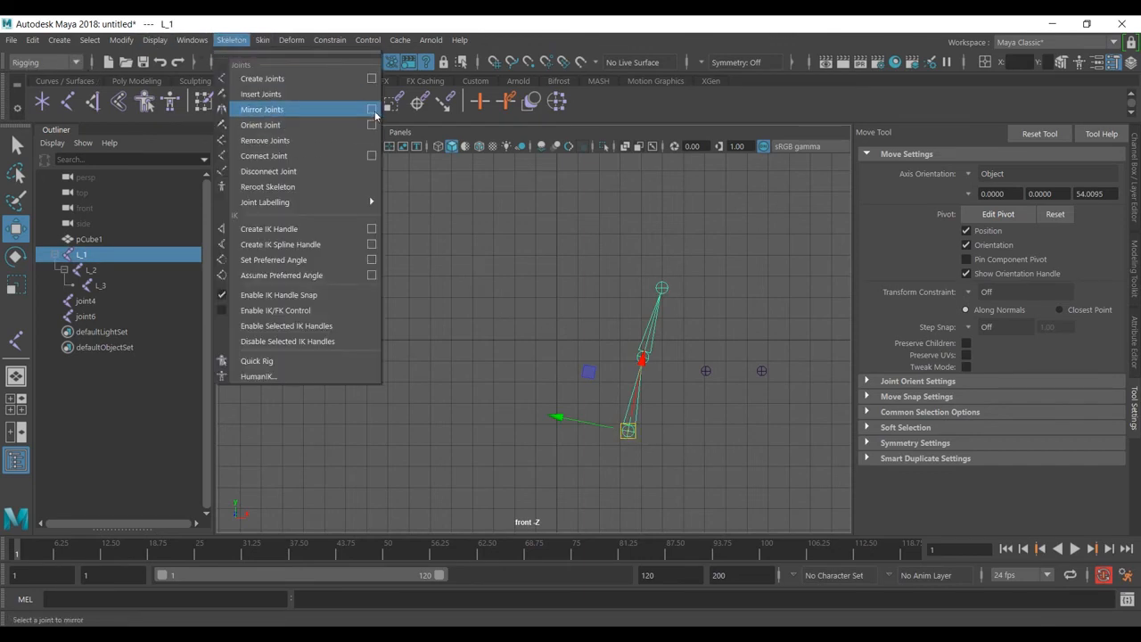
{"action": "left_click", "coordinate": [372, 110]}
{"action": "left_click", "coordinate": [703, 198]}
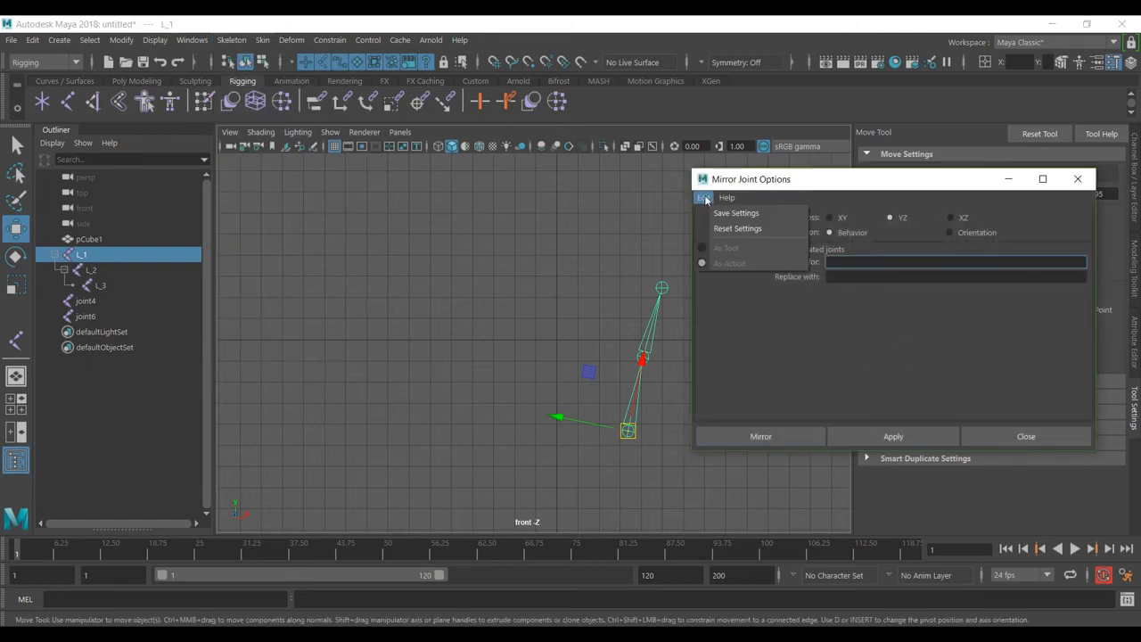
{"action": "left_click", "coordinate": [738, 228]}
{"action": "left_click_drag", "start_coordinate": [949, 183], "coordinate": [1020, 156]}
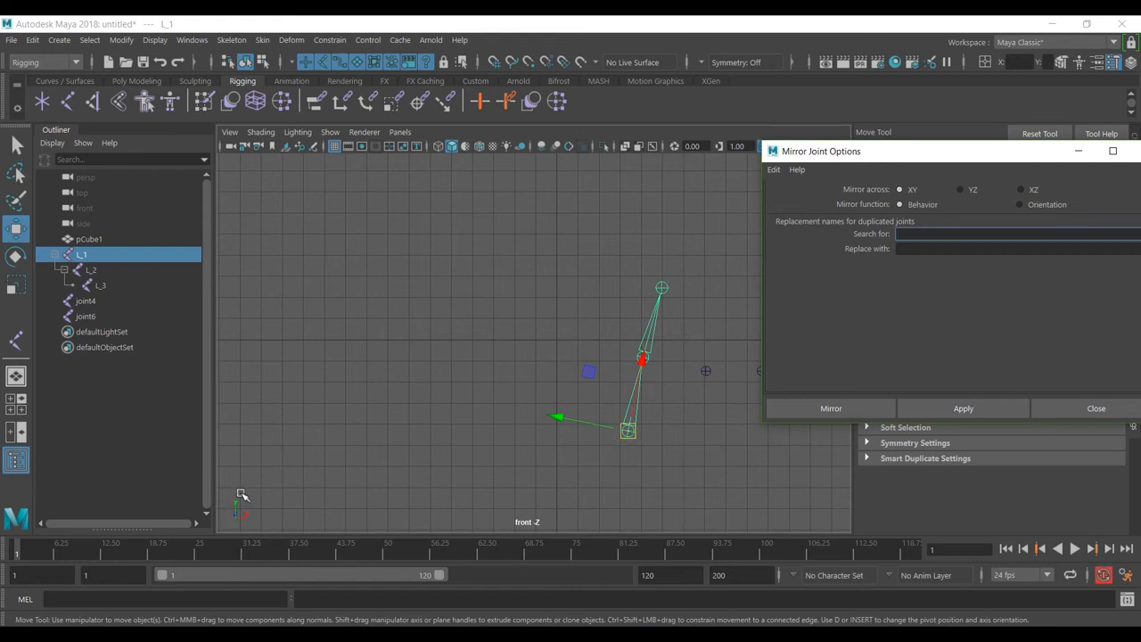
{"action": "left_click", "coordinate": [969, 191]}
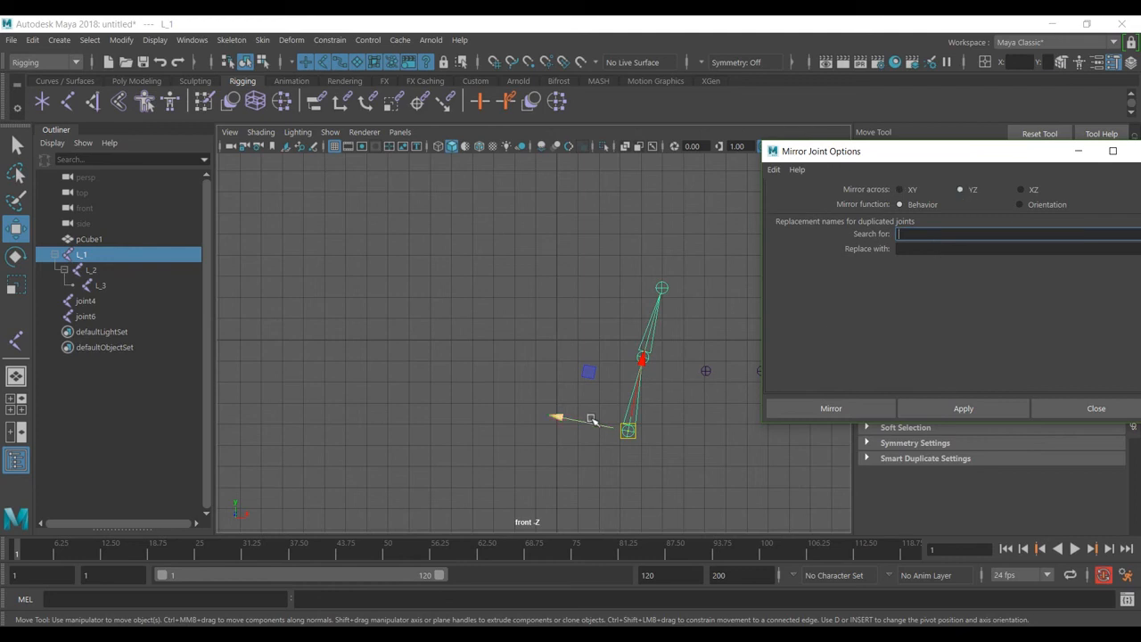
Step: Mirror the L_1 chain without replacement names, expand the copy's hierarchy, and delete the mirrored chain
{"action": "left_click", "coordinate": [963, 409]}
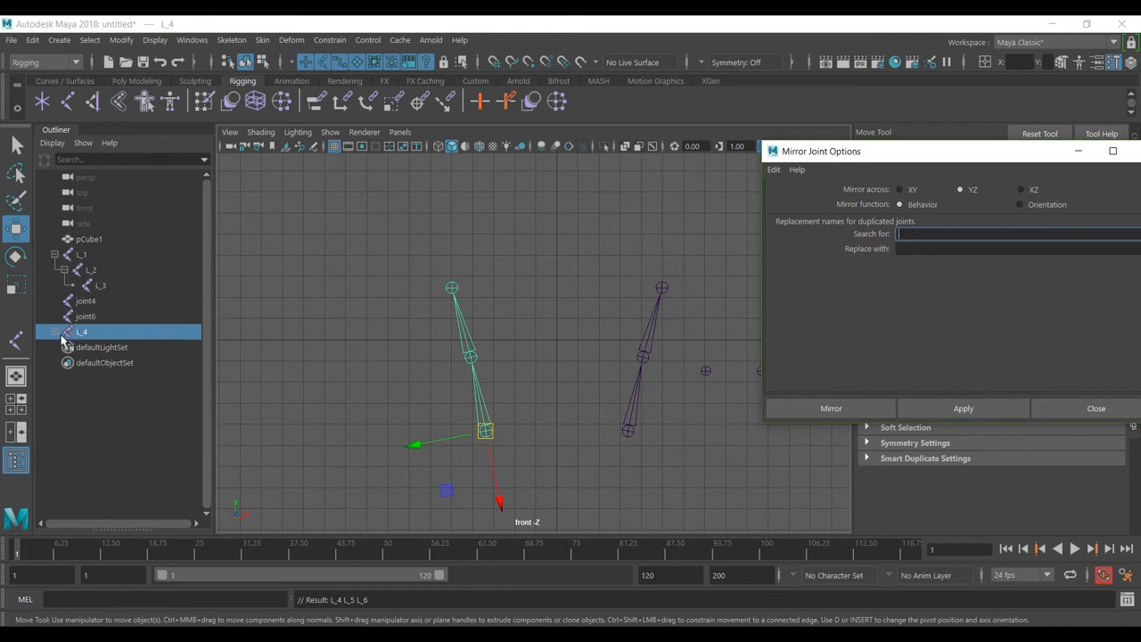
{"action": "left_click", "coordinate": [52, 335]}
{"action": "left_click", "coordinate": [53, 332]}
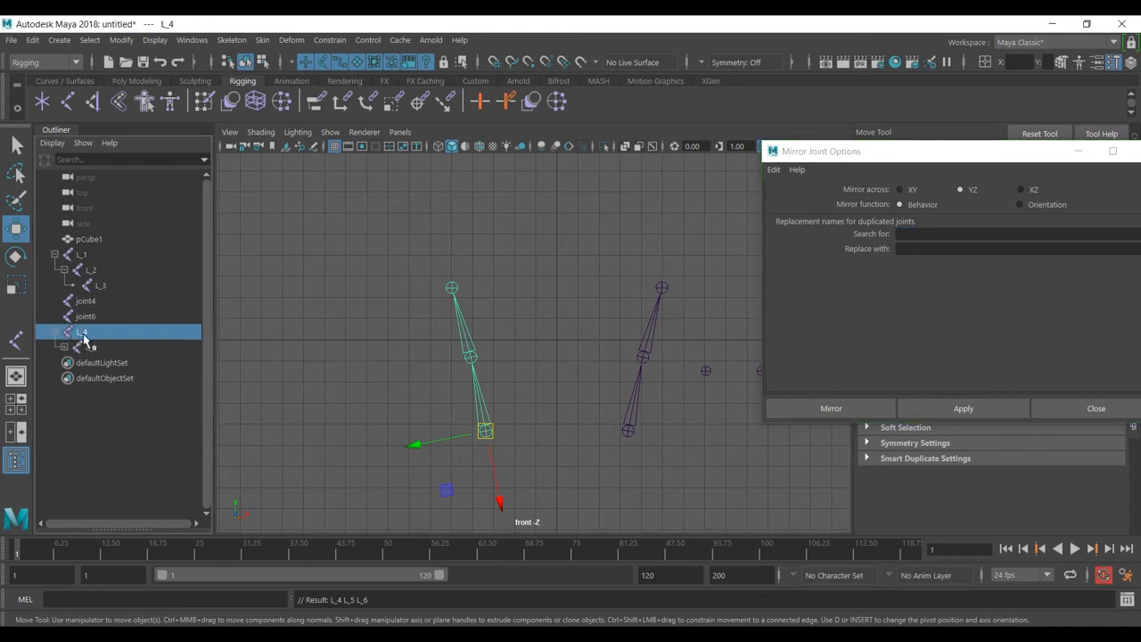
{"action": "key", "text": "Delete"}
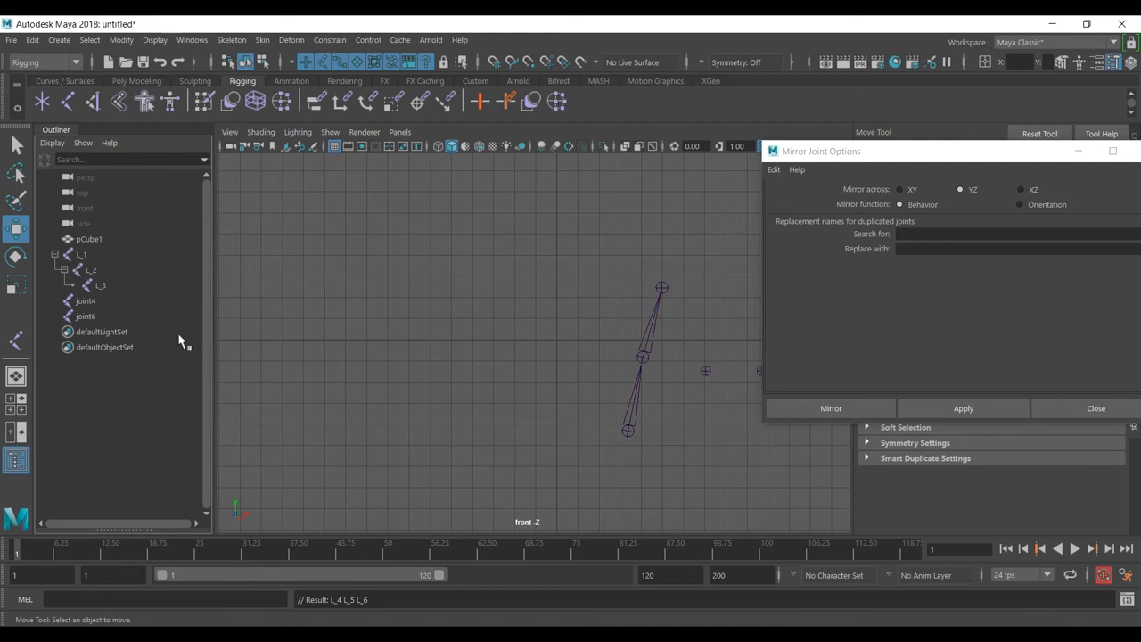
Step: Mirror the L_1 chain across YZ, replacing L_ with R_ in the joint names, and expand the new hierarchy
{"action": "left_click", "coordinate": [632, 425]}
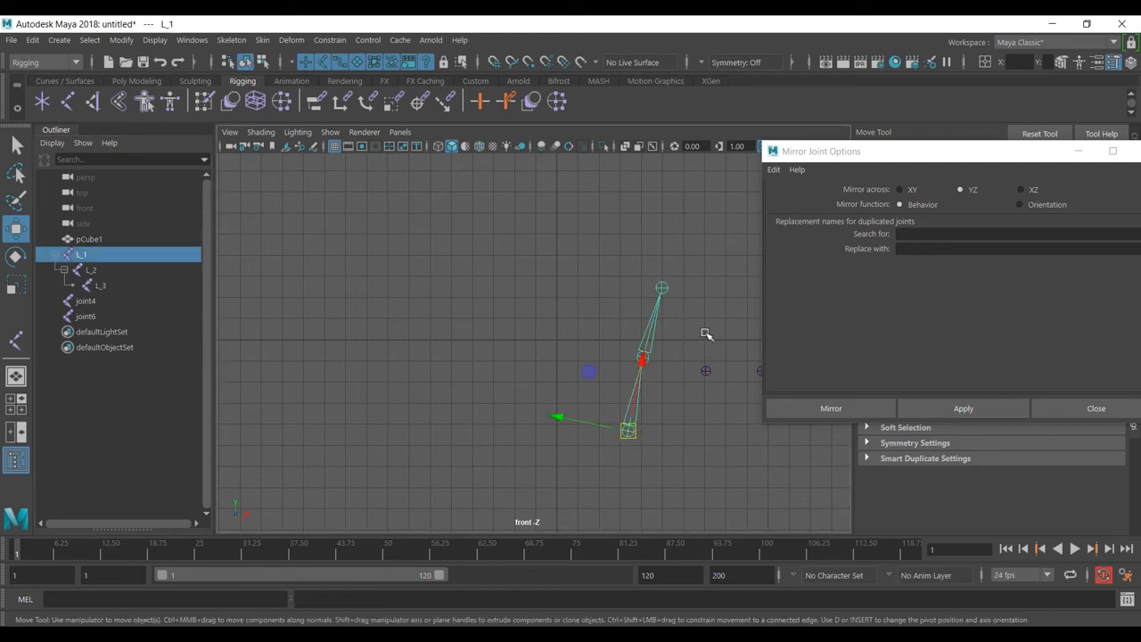
{"action": "left_click", "coordinate": [962, 234]}
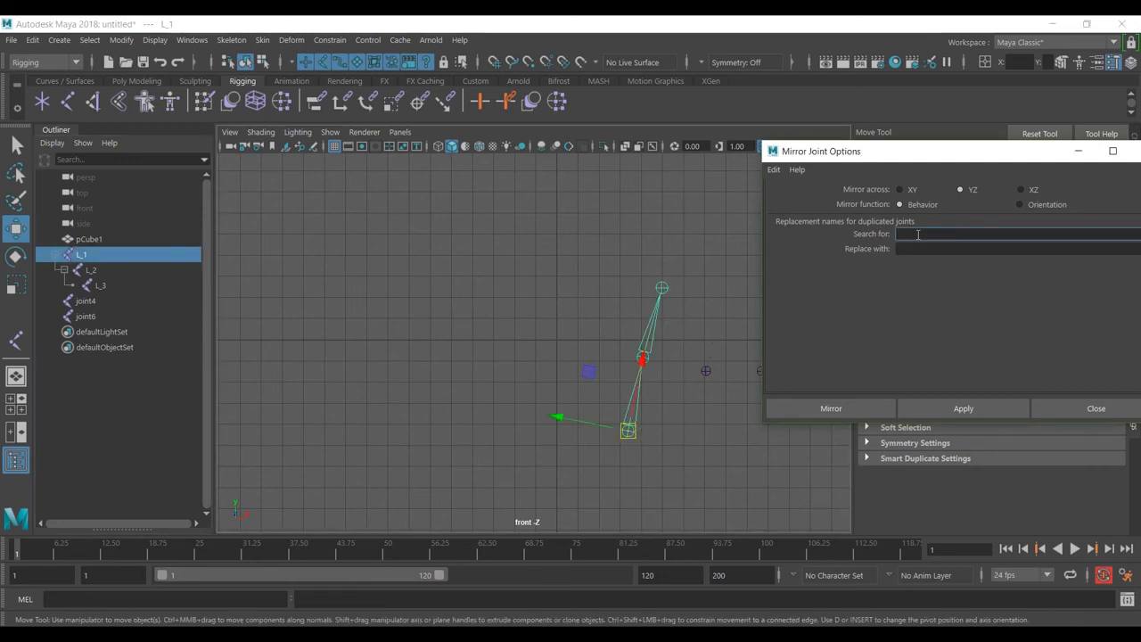
{"action": "type", "text": "L_"}
{"action": "left_click", "coordinate": [925, 250]}
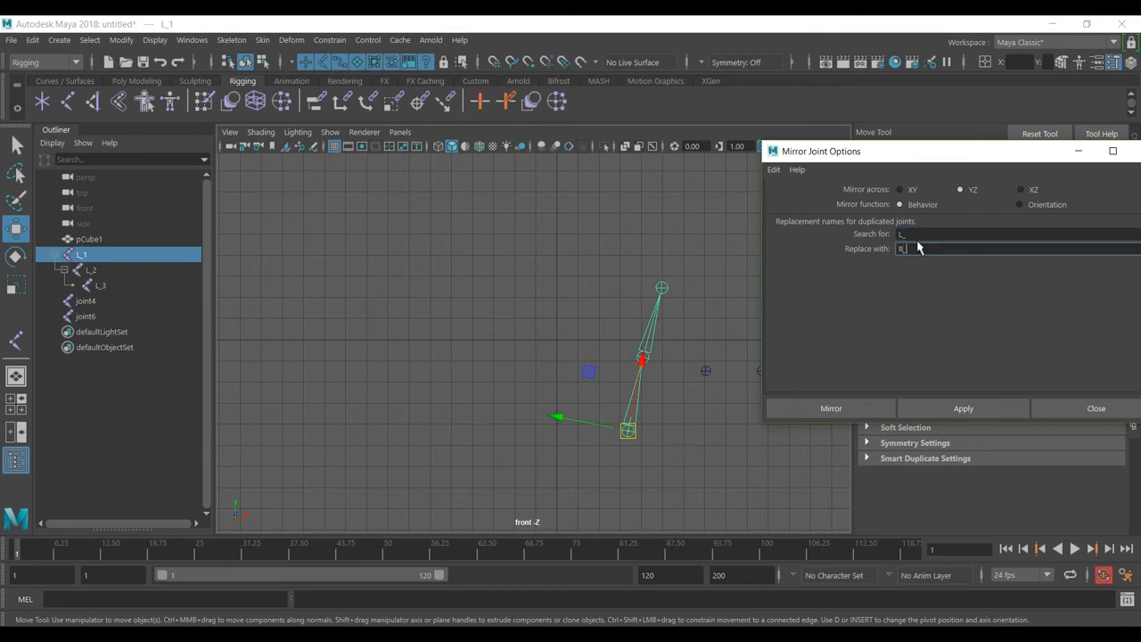
{"action": "left_click", "coordinate": [963, 408]}
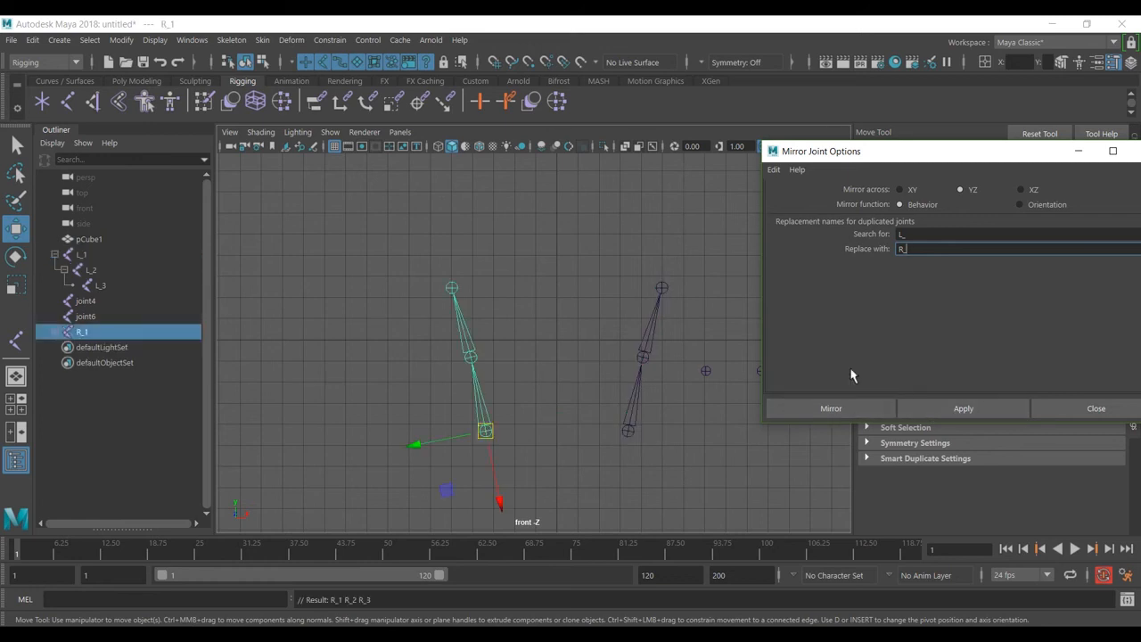
{"action": "left_click", "coordinate": [55, 331]}
{"action": "left_click", "coordinate": [63, 348]}
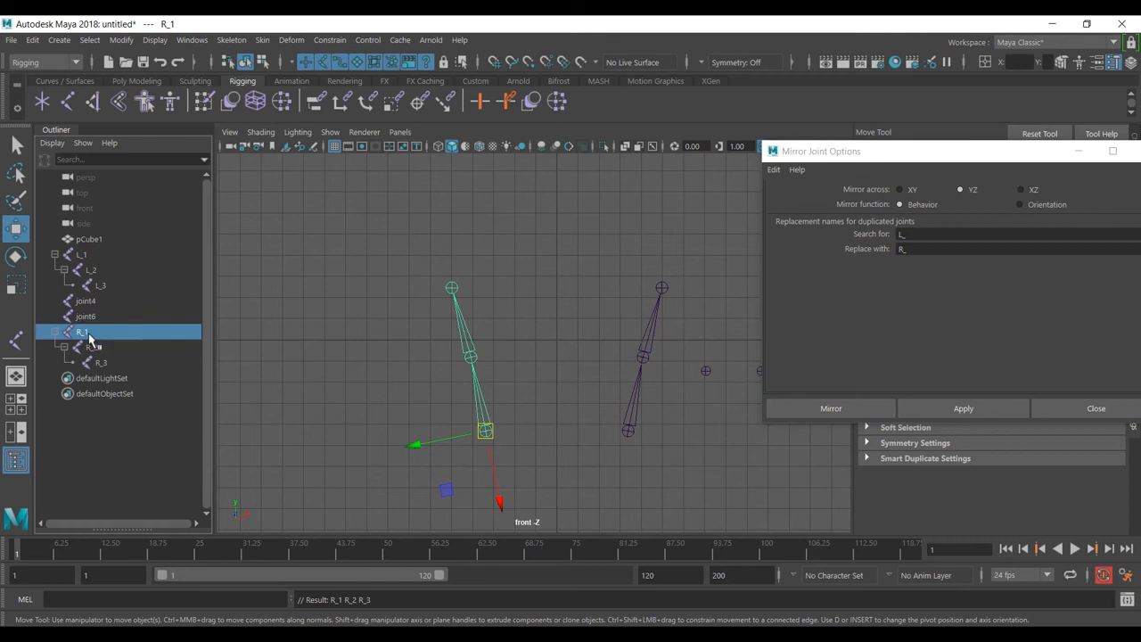
{"action": "left_click", "coordinate": [437, 210]}
Step: Select both single joints and reset the Mirror Joint options to their defaults
{"action": "middle_click_drag", "start_coordinate": [580, 330], "coordinate": [381, 306], "text": "alt"}
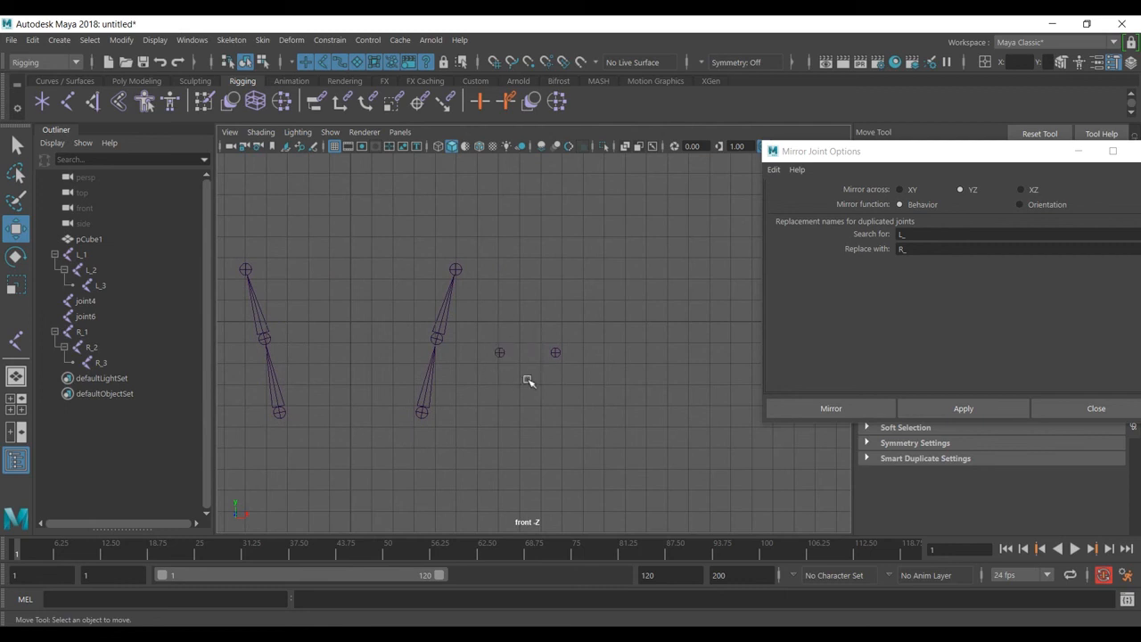
{"action": "left_click_drag", "start_coordinate": [483, 317], "coordinate": [613, 390]}
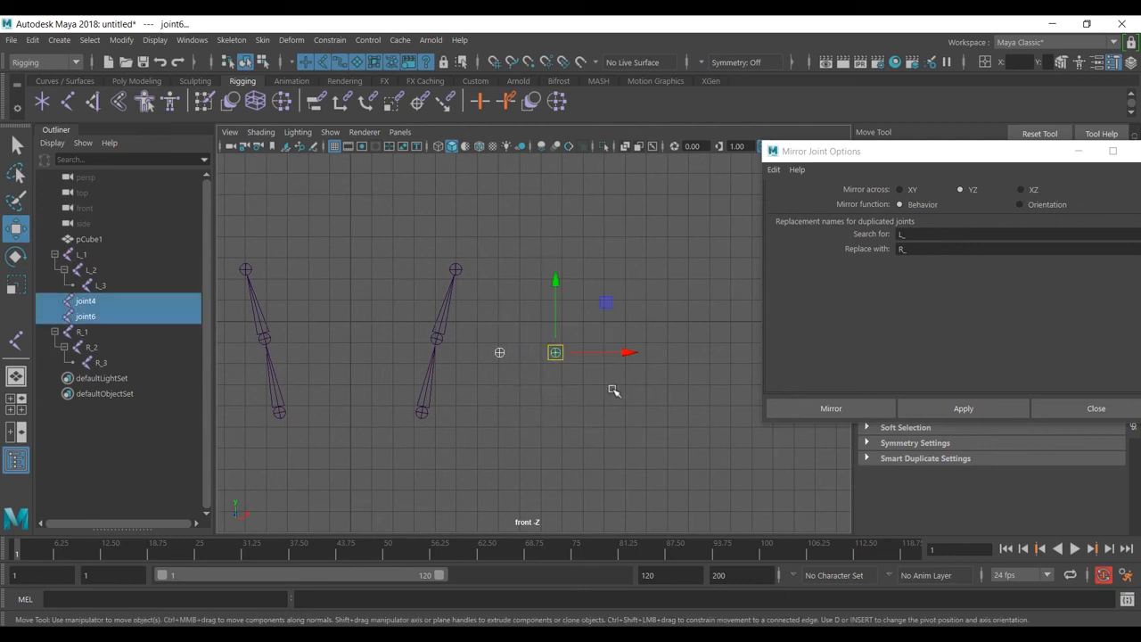
{"action": "left_click", "coordinate": [790, 172]}
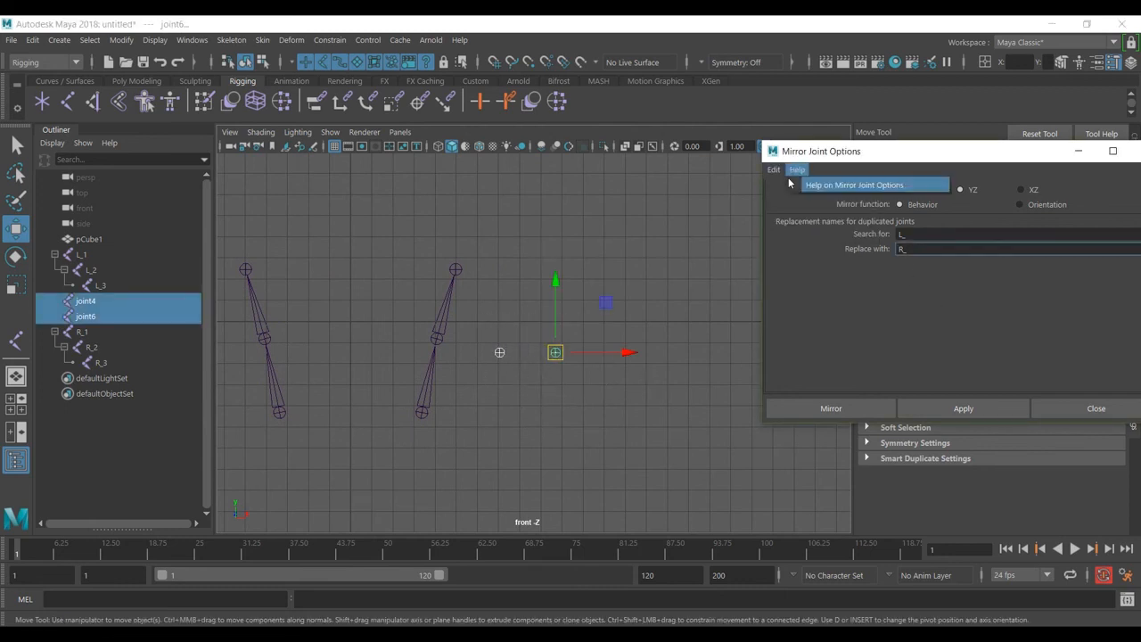
{"action": "mouse_move", "coordinate": [779, 172]}
{"action": "left_click", "coordinate": [794, 201]}
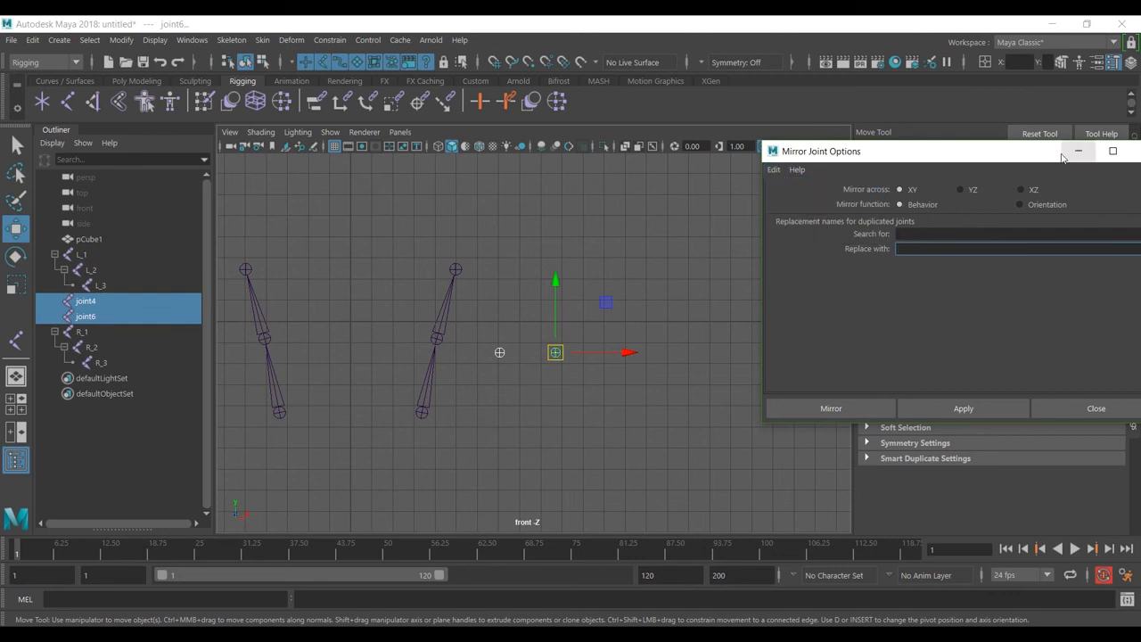
Step: Mirror only the single joint nearest the L_1 chain across YZ with the Behavior function
{"action": "left_click", "coordinate": [612, 354]}
{"action": "left_click_drag", "start_coordinate": [614, 317], "coordinate": [449, 422]}
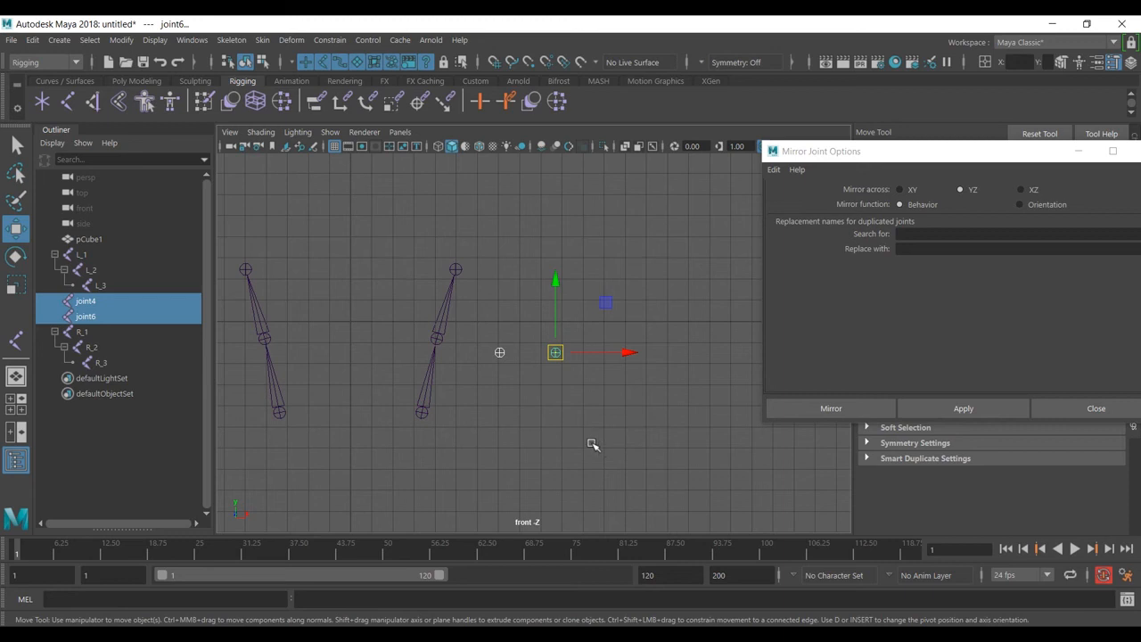
{"action": "scroll", "coordinate": [593, 443], "scroll_direction": "down", "scroll_amount": 1}
{"action": "left_click", "coordinate": [550, 417]}
{"action": "left_click", "coordinate": [502, 352]}
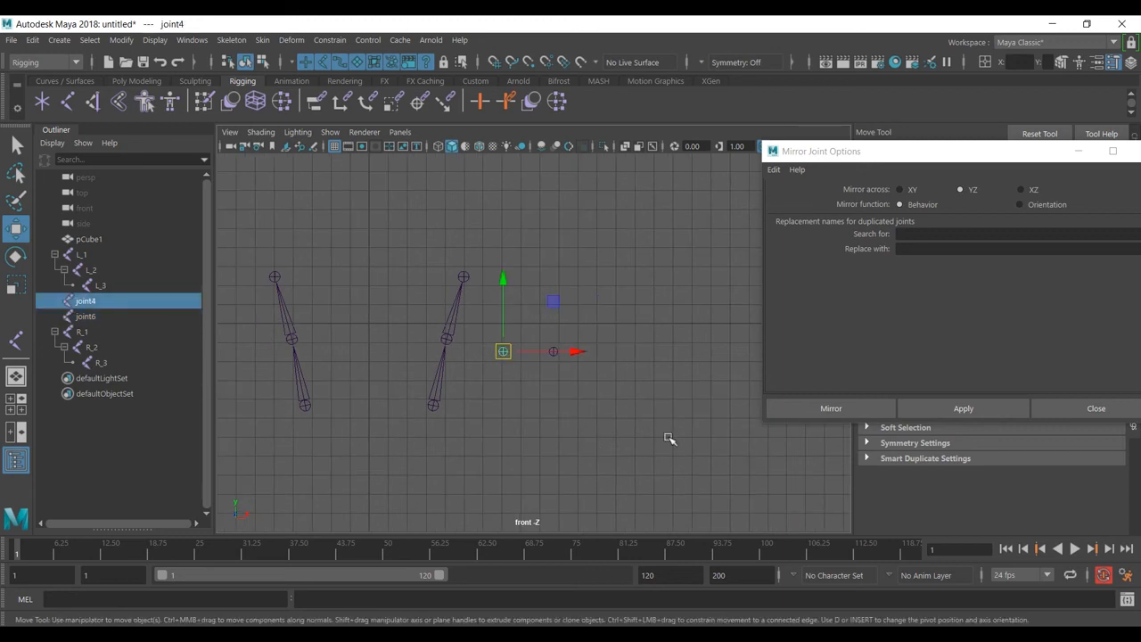
{"action": "left_click", "coordinate": [964, 408]}
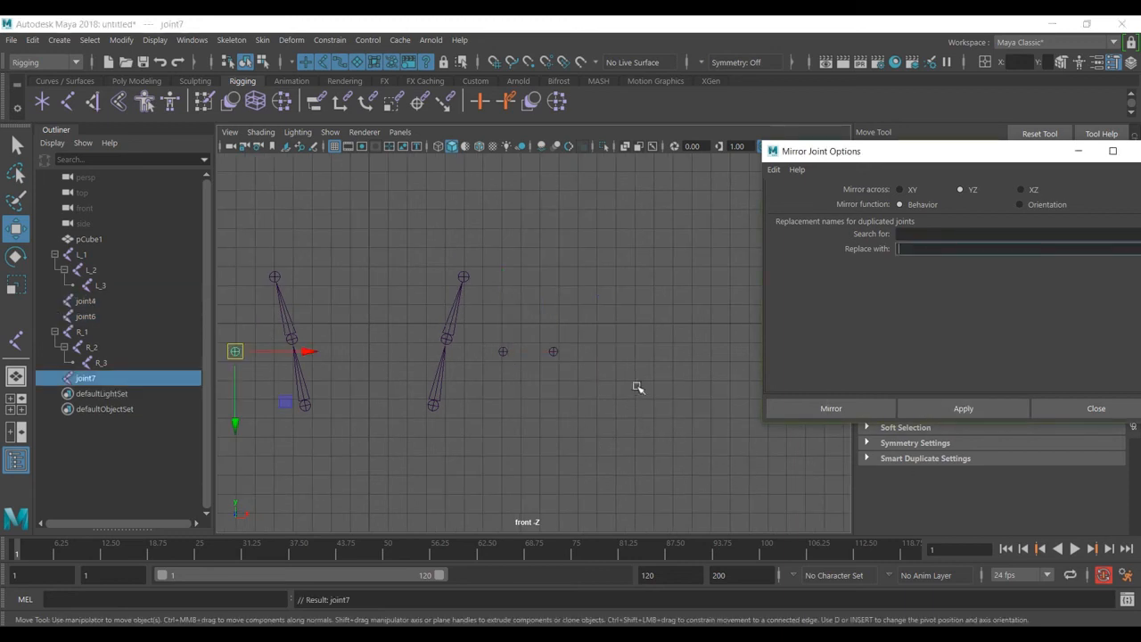
Step: Mirror the single joint farthest from the L_1 chain across YZ with the Behavior function, and deselect everything
{"action": "left_click", "coordinate": [554, 351]}
{"action": "left_click", "coordinate": [966, 409]}
{"action": "left_click", "coordinate": [578, 413]}
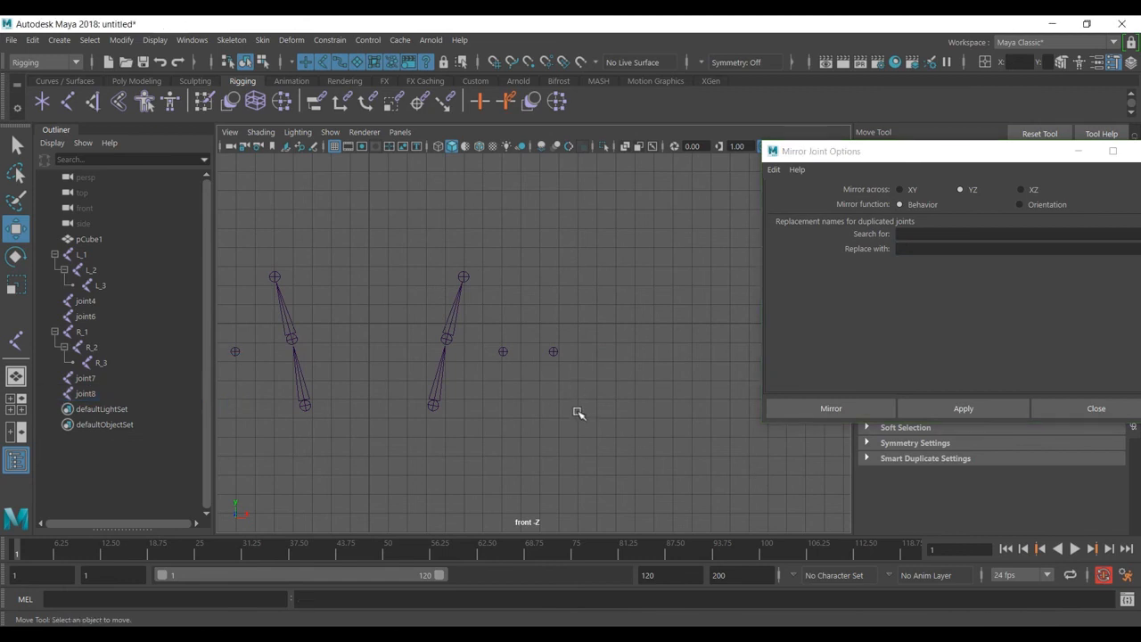
{"action": "middle_click_drag", "start_coordinate": [568, 410], "coordinate": [668, 410], "text": "alt"}
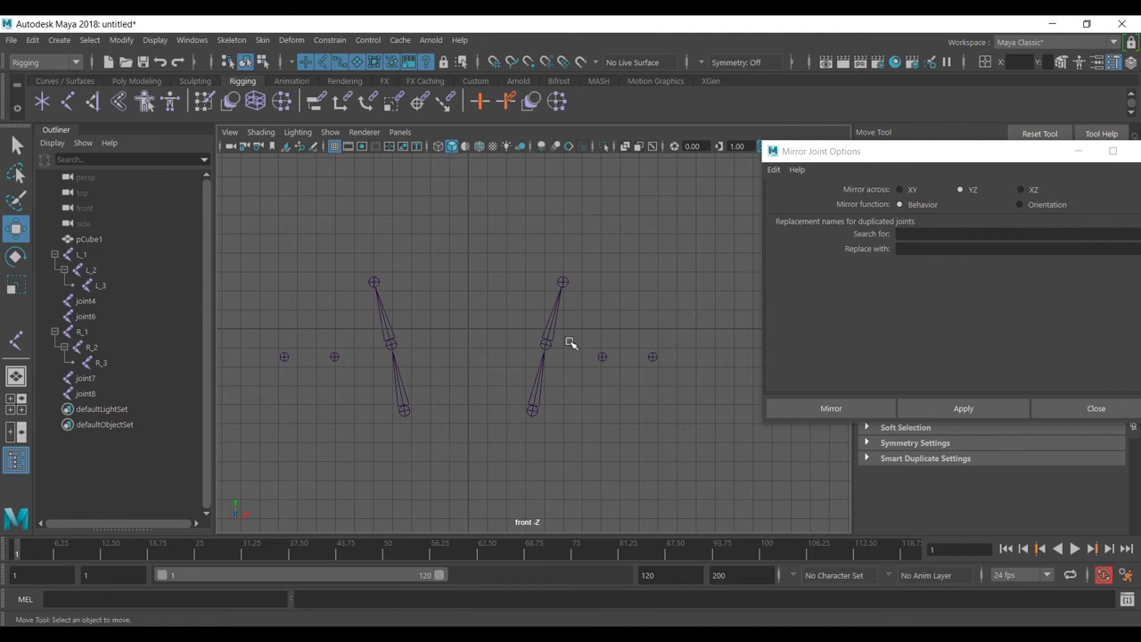
Step: Examine the mirrorJoint command with its YZ and Behavior flags in the maximized Script Editor, and close the editor
{"action": "left_click", "coordinate": [1127, 599]}
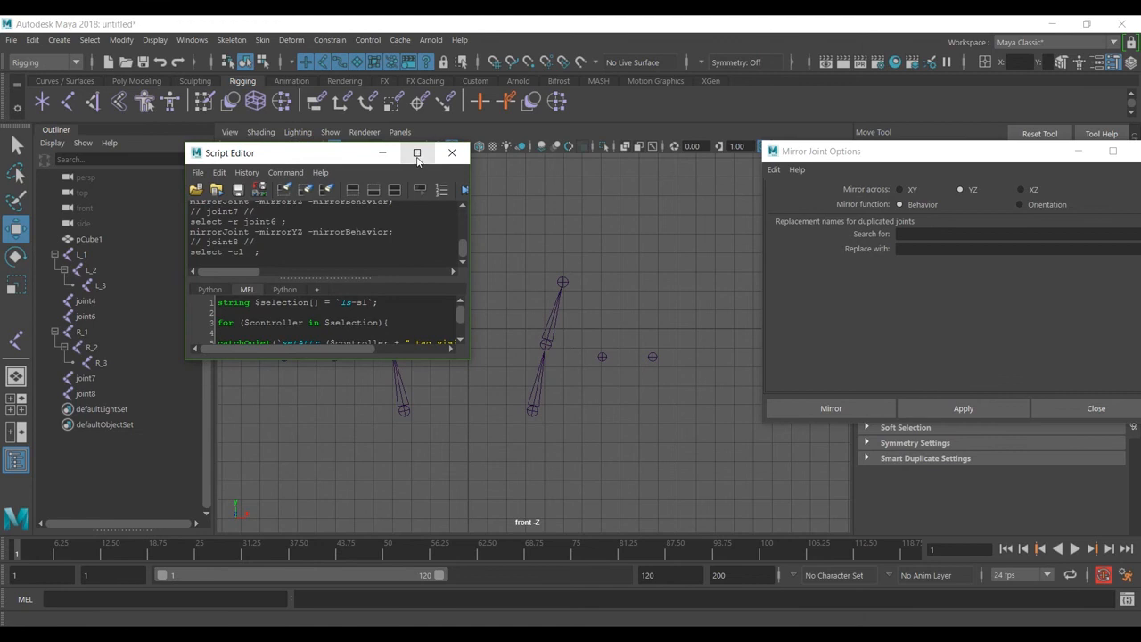
{"action": "left_click", "coordinate": [416, 153]}
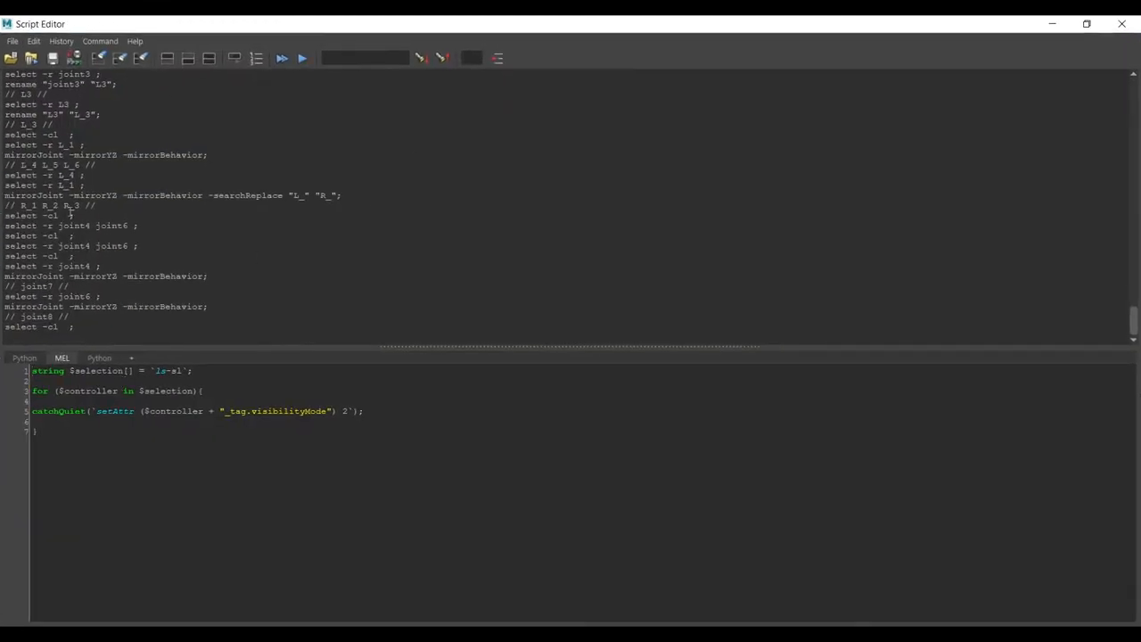
{"action": "left_click_drag", "start_coordinate": [3, 279], "coordinate": [213, 281]}
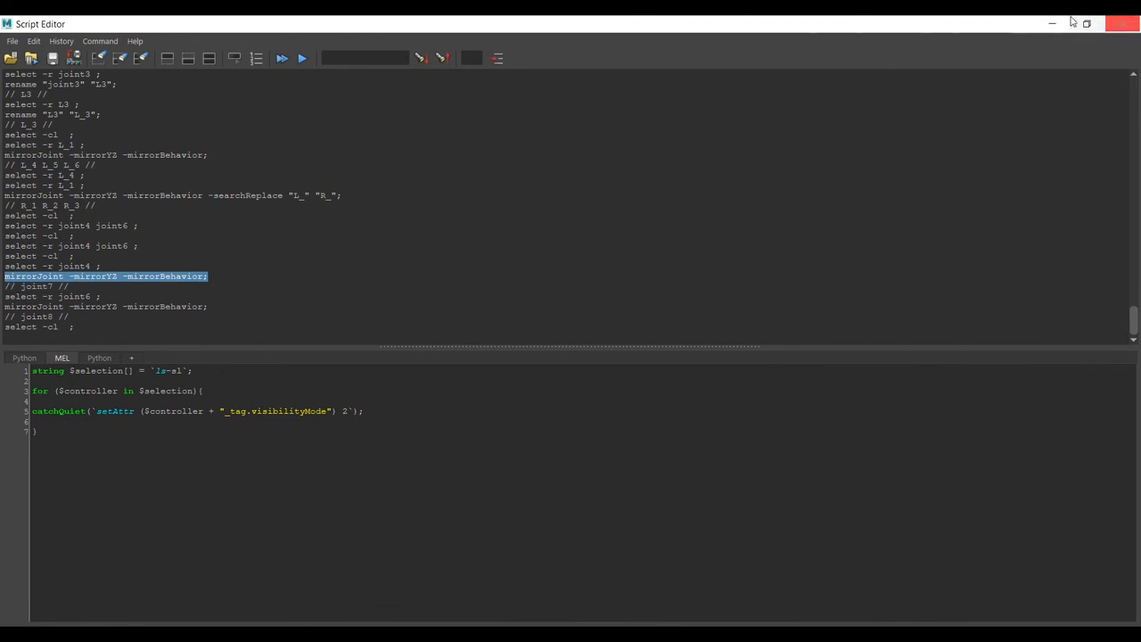
{"action": "left_click", "coordinate": [1135, 22]}
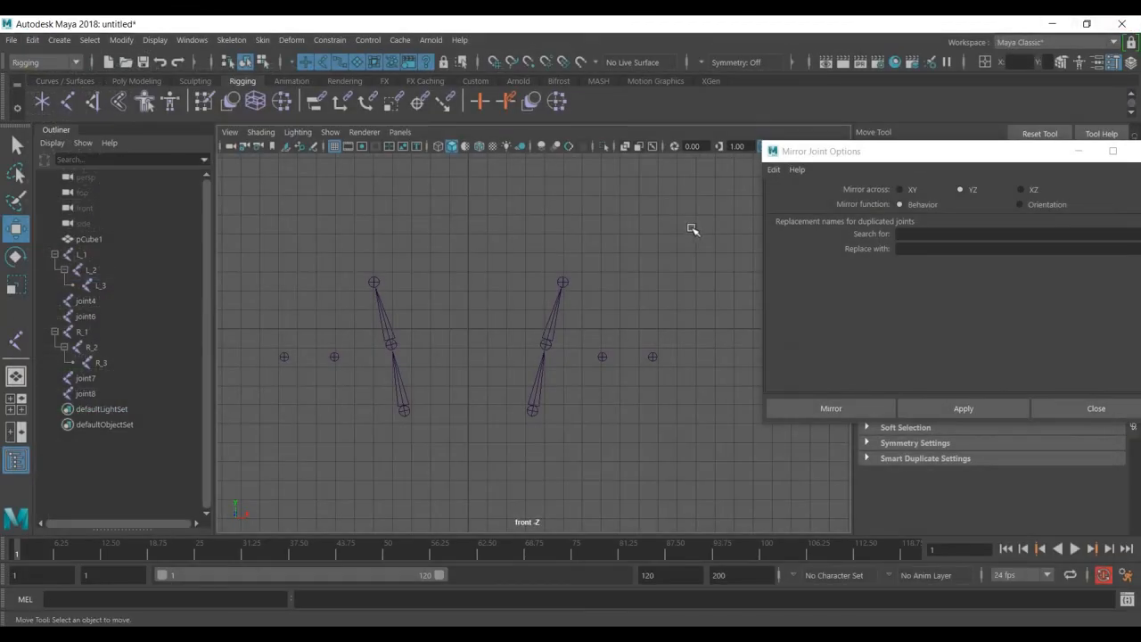
Step: Freeze the transformations of the middle joint L_2, with its channel values displayed
{"action": "scroll", "coordinate": [618, 275], "scroll_direction": "down", "scroll_amount": 1}
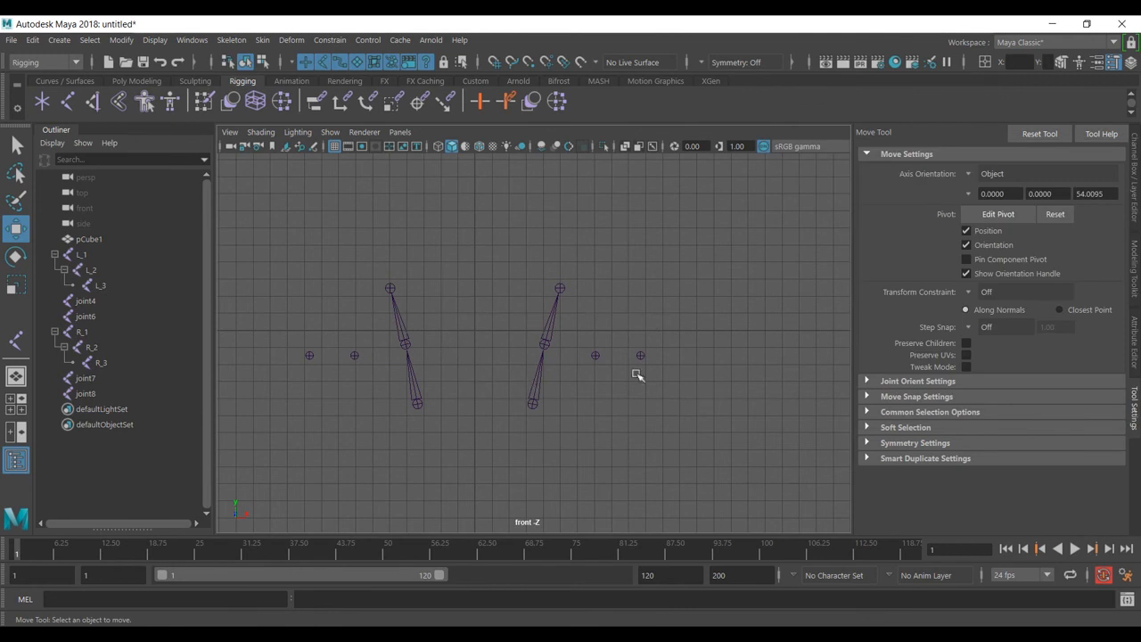
{"action": "left_click", "coordinate": [541, 345]}
{"action": "left_click", "coordinate": [1135, 169]}
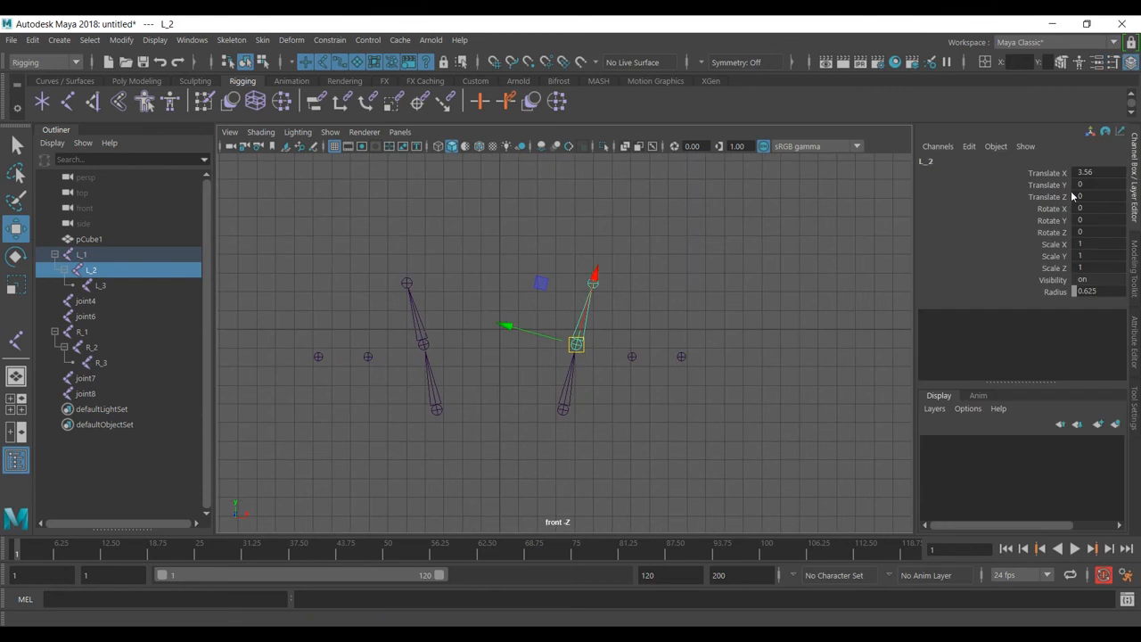
{"action": "left_click", "coordinate": [137, 80]}
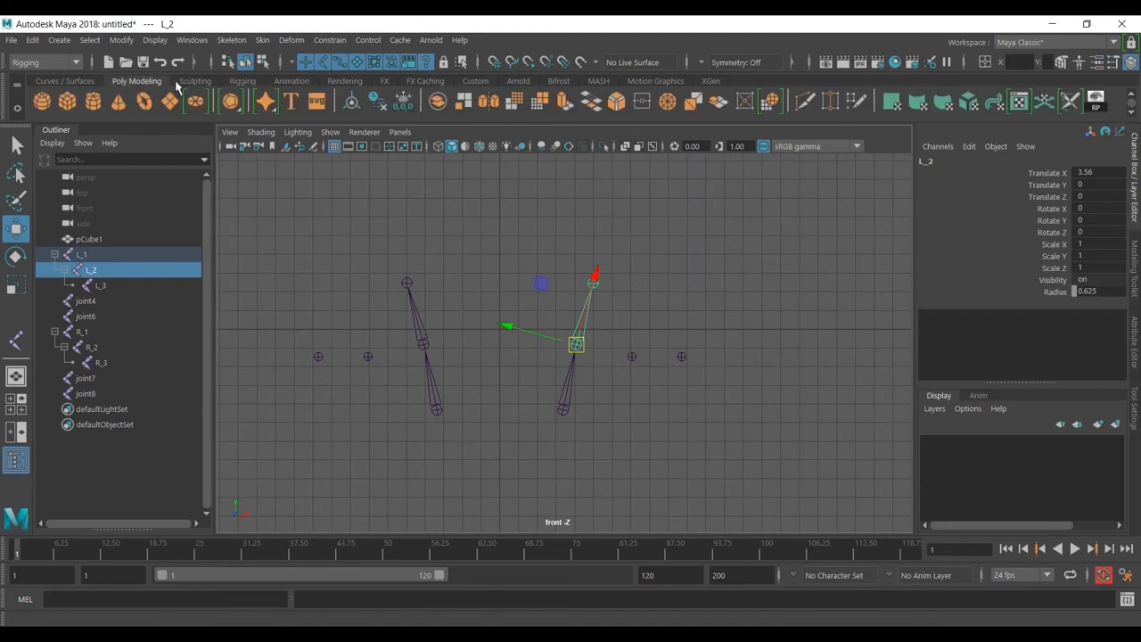
{"action": "left_click", "coordinate": [406, 103]}
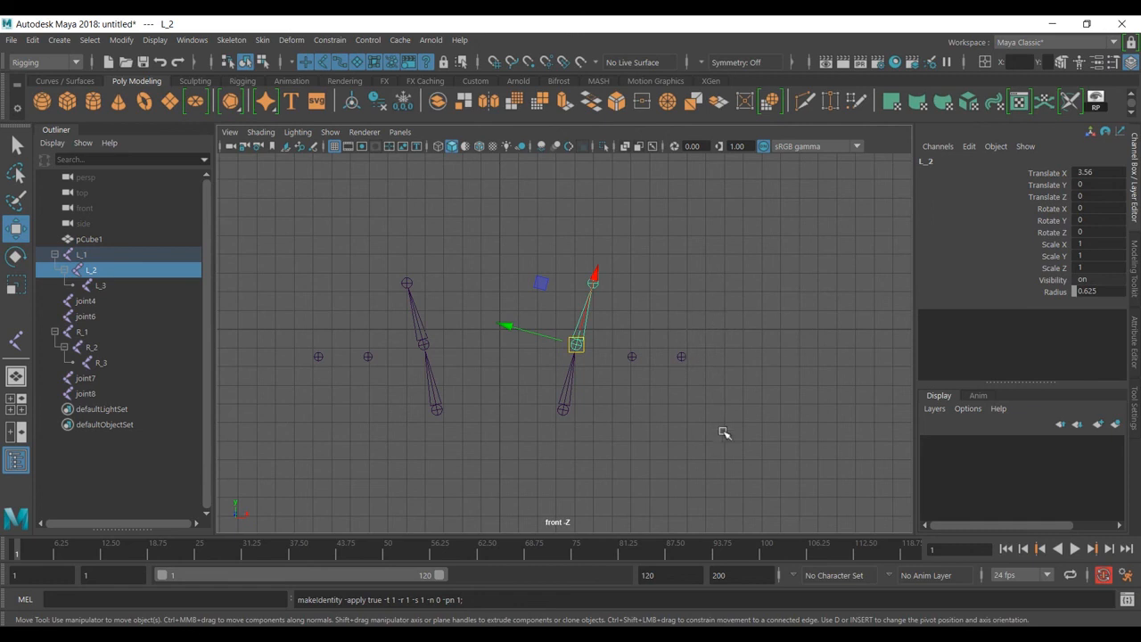
Step: Reselect the middle joint L_2 and inspect its Translate X channel up close
{"action": "left_click", "coordinate": [663, 374]}
{"action": "scroll", "coordinate": [611, 318], "scroll_direction": "up", "scroll_amount": 2}
{"action": "scroll", "coordinate": [553, 377], "scroll_direction": "up", "scroll_amount": 3}
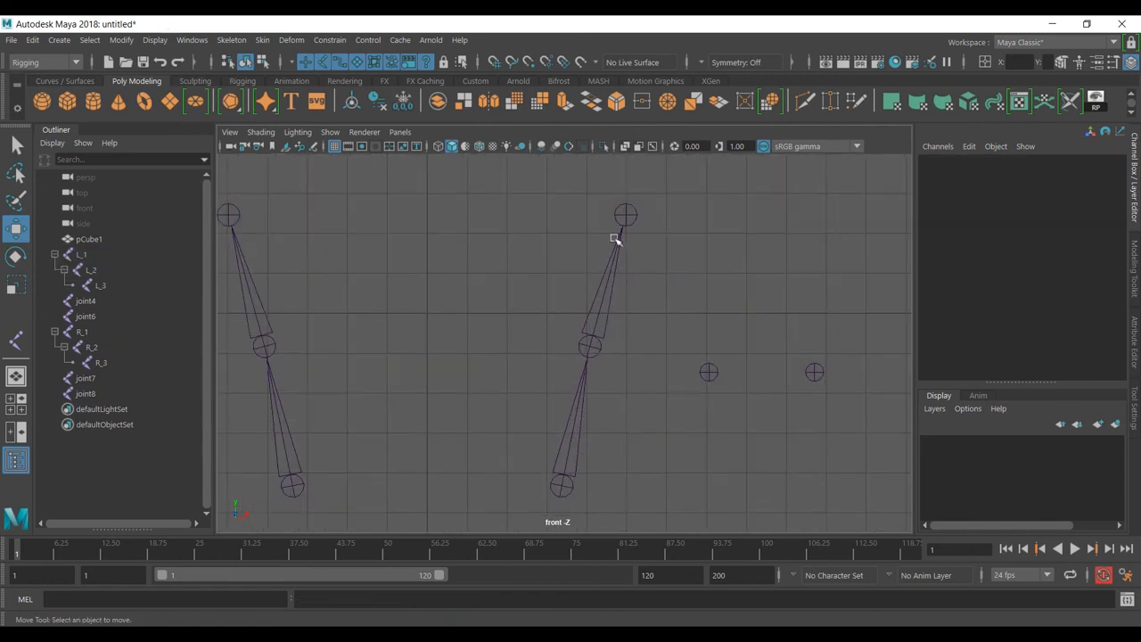
{"action": "left_click_drag", "start_coordinate": [554, 294], "coordinate": [644, 333]}
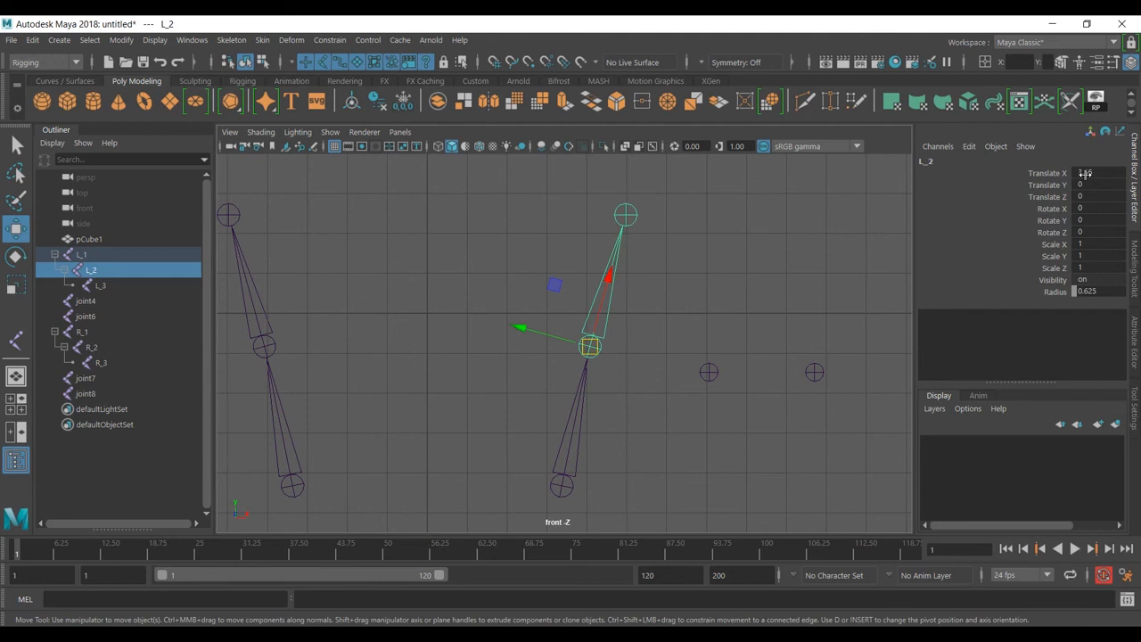
Step: Inspect the channel values of the single joint nearest the L_1 chain and of the chain's root joint
{"action": "left_click", "coordinate": [708, 374]}
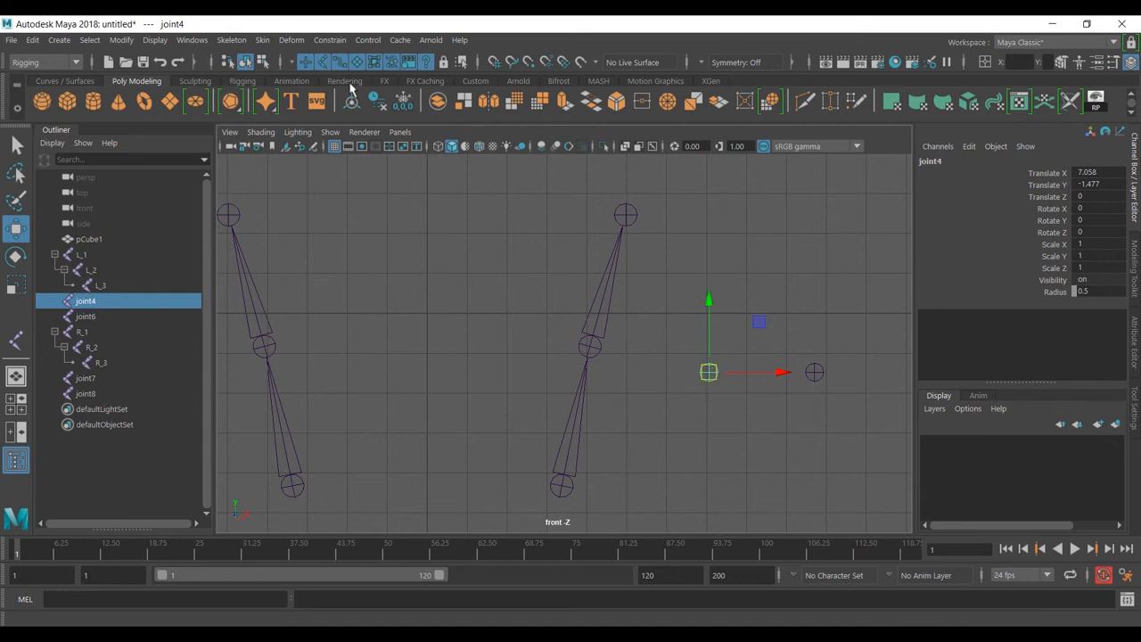
{"action": "left_click", "coordinate": [55, 81]}
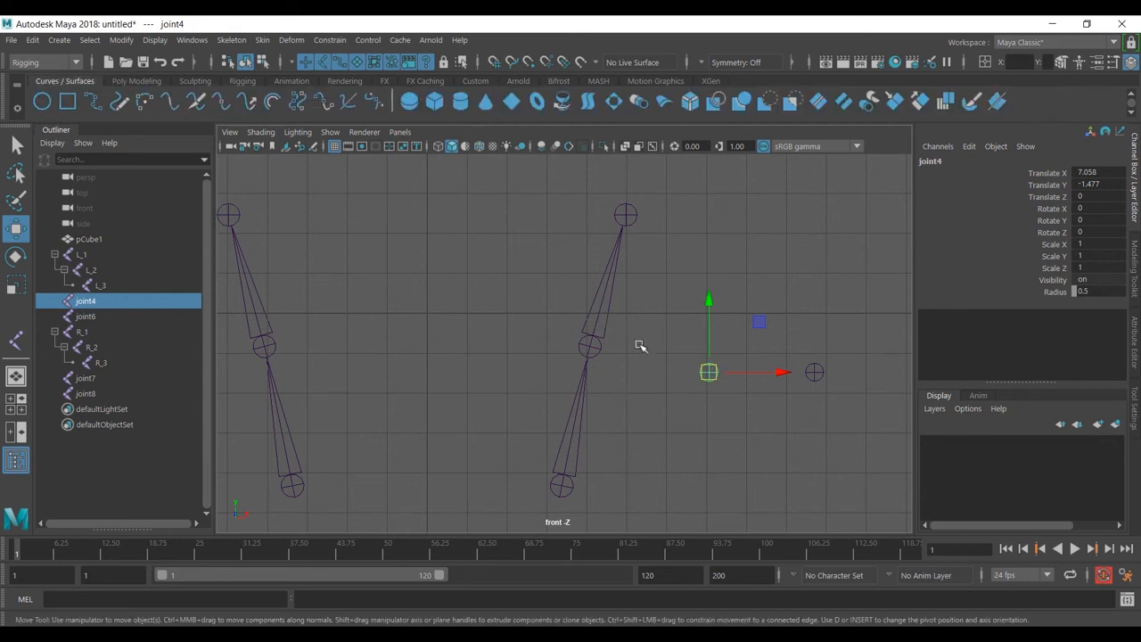
{"action": "scroll", "coordinate": [649, 357], "scroll_direction": "down", "scroll_amount": 2}
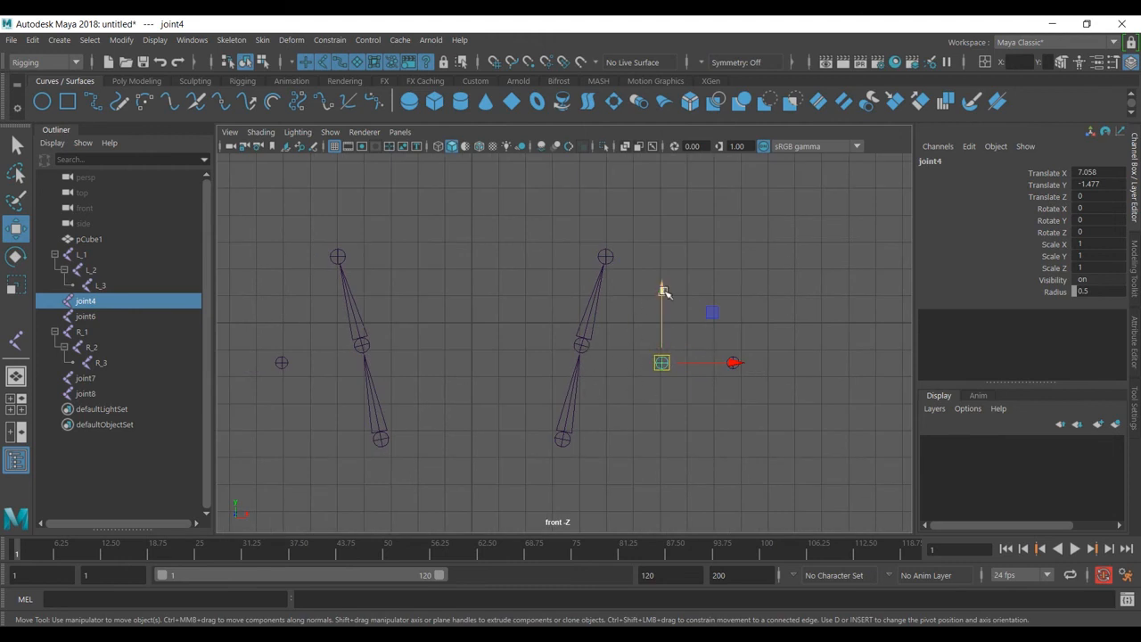
{"action": "left_click", "coordinate": [564, 440]}
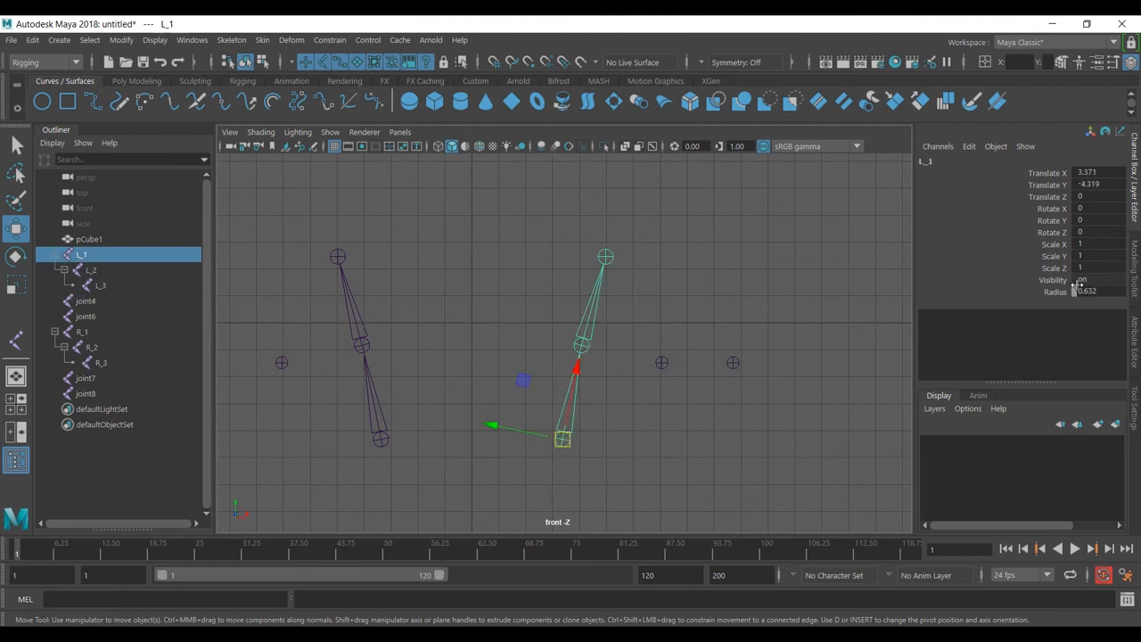